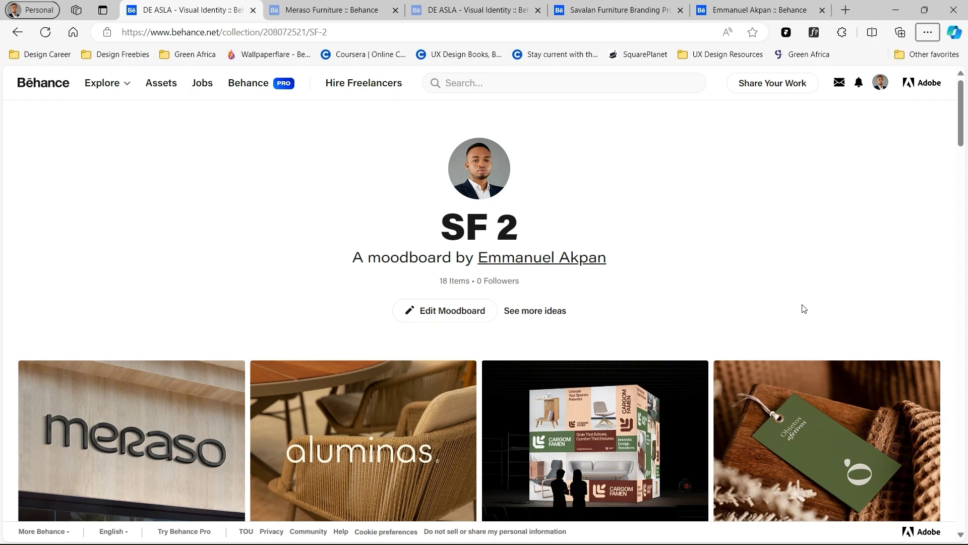
Scroll through the currently open Behance project page.
scroll(803, 308, "down", 1)
scroll(804, 308, "down", 2)
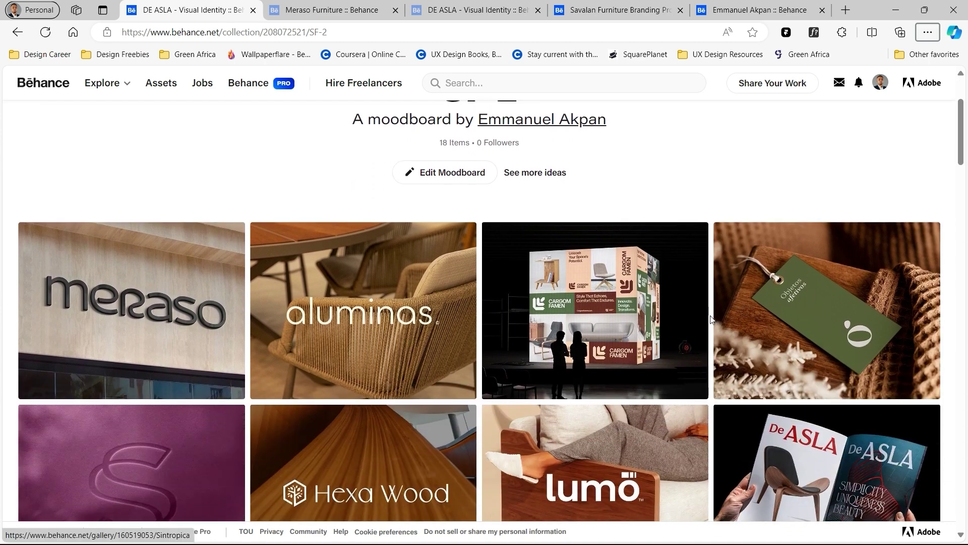
scroll(710, 318, "down", 1)
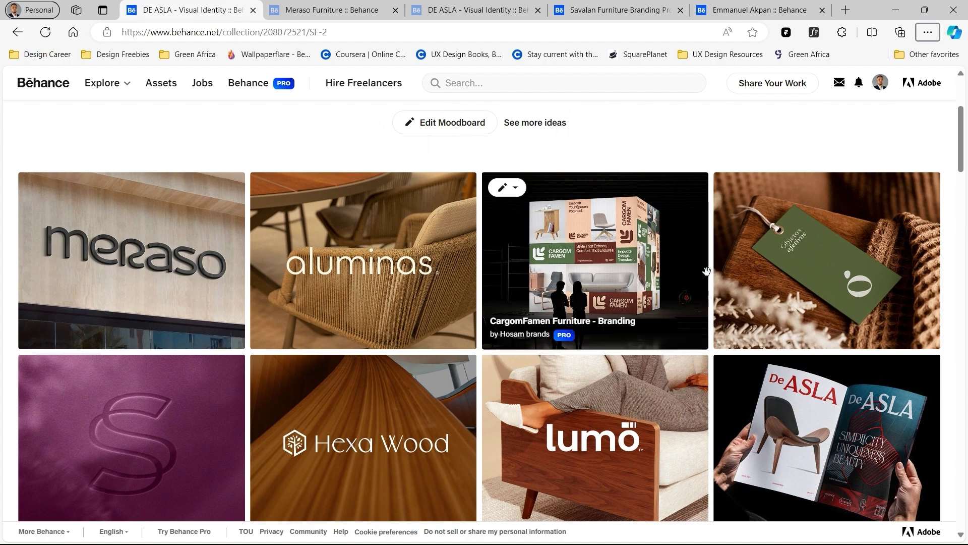
scroll(706, 271, "down", 3)
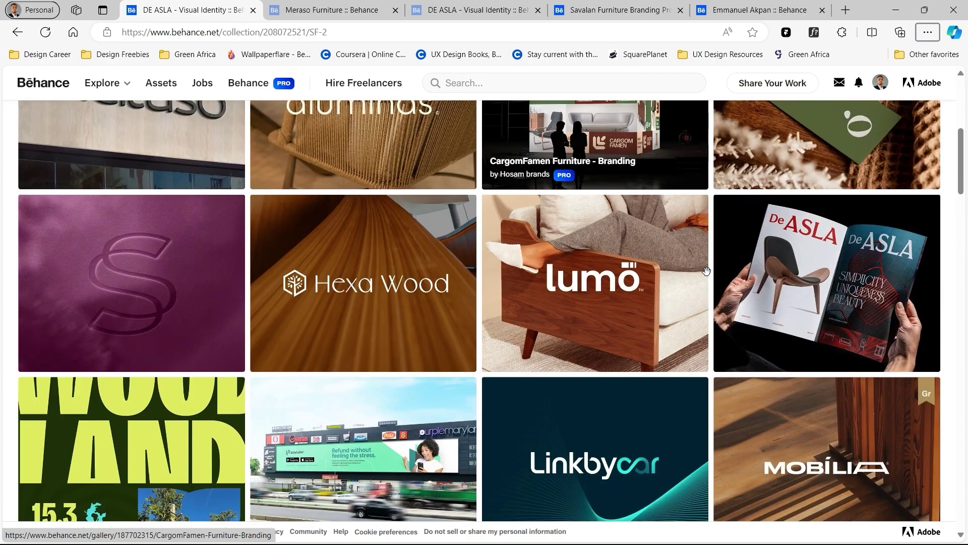
scroll(706, 272, "down", 3)
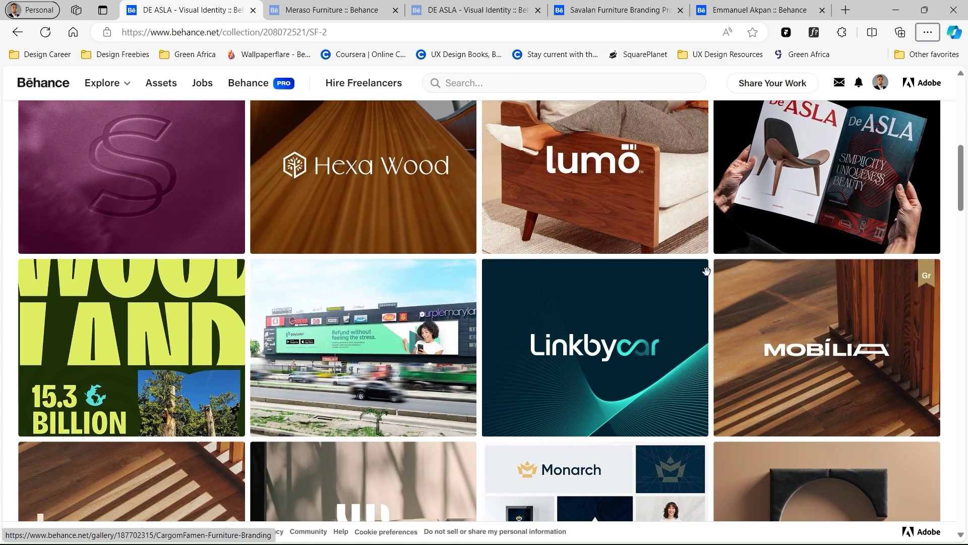
scroll(706, 272, "up", 9)
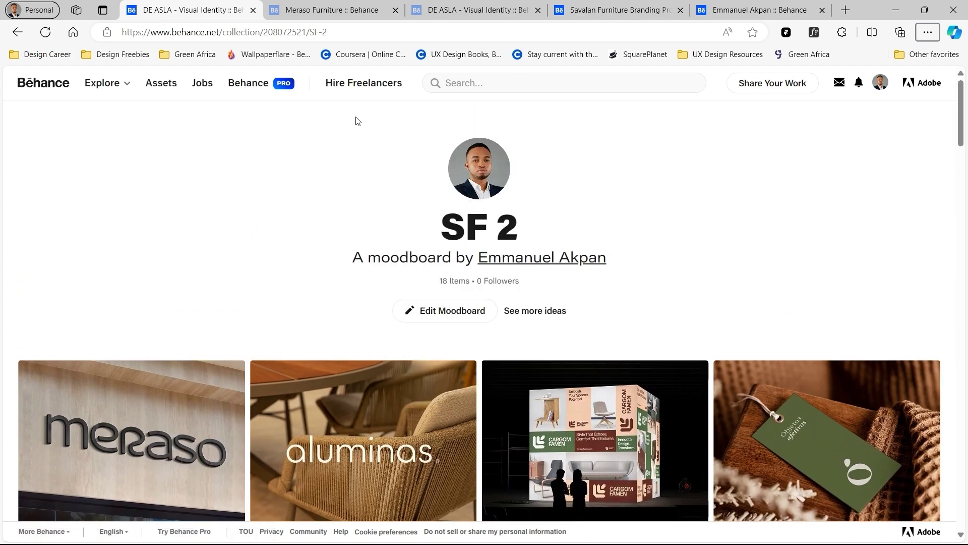
Switch to the Meraso Furniture project and browse its colour palette and stationery.
left_click(323, 11)
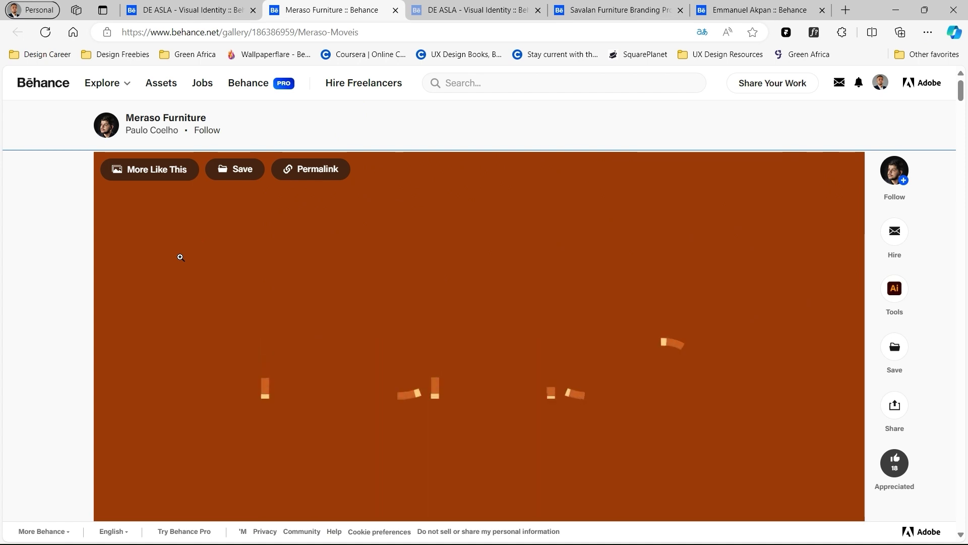
scroll(205, 281, "down", 1)
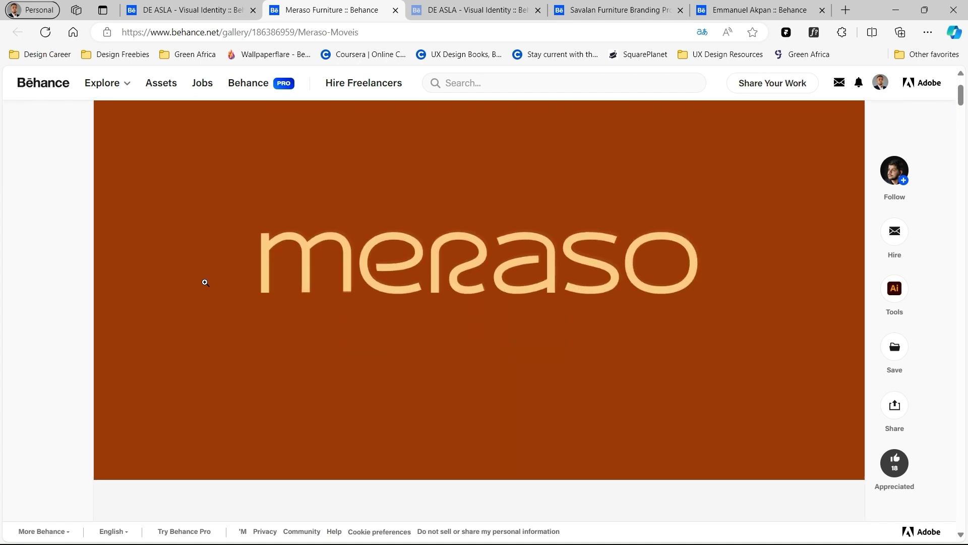
scroll(205, 283, "down", 5)
scroll(206, 287, "down", 2)
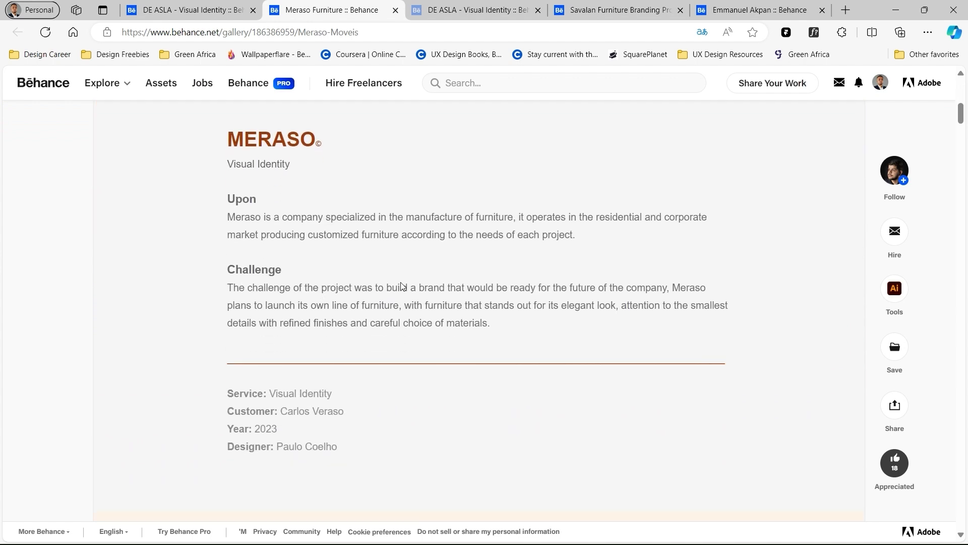
scroll(402, 286, "down", 1)
scroll(383, 316, "down", 1)
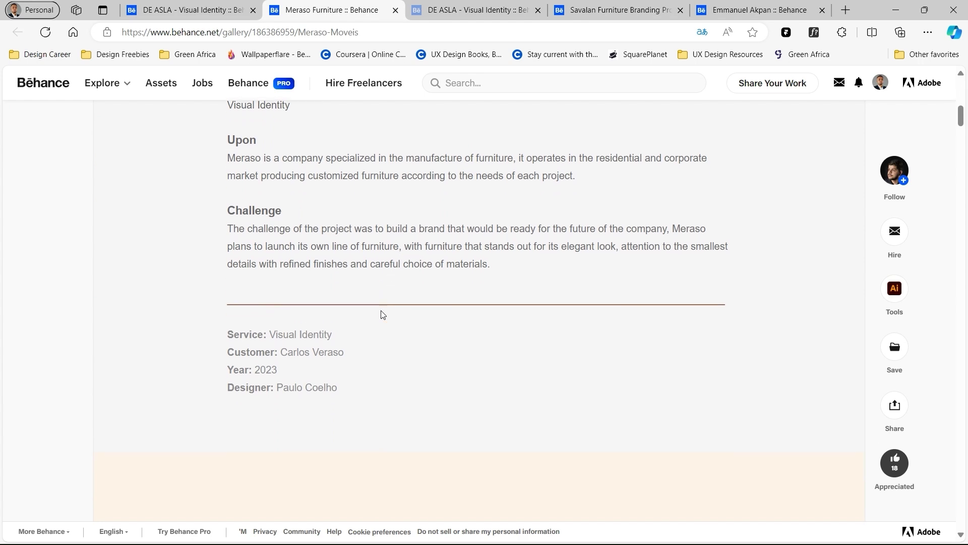
scroll(329, 371, "down", 6)
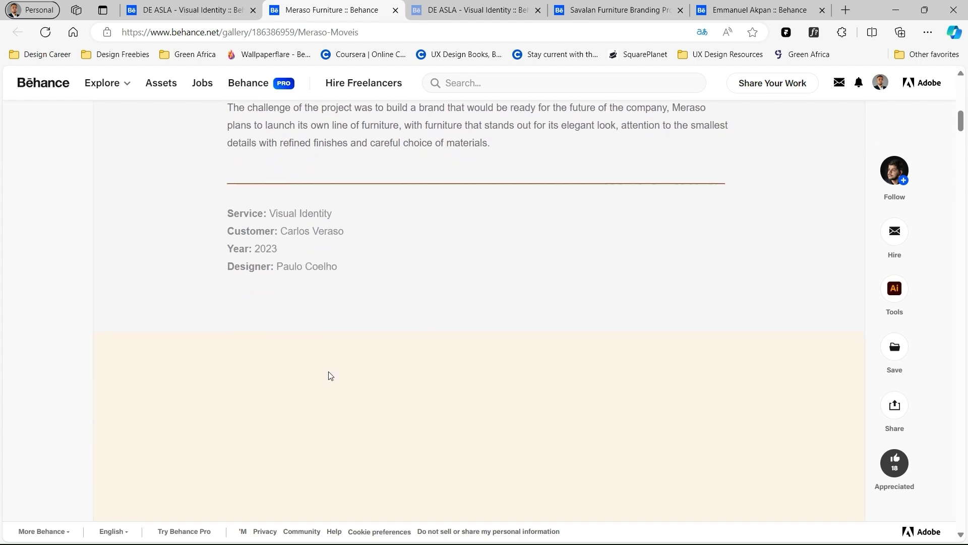
scroll(329, 372, "down", 10)
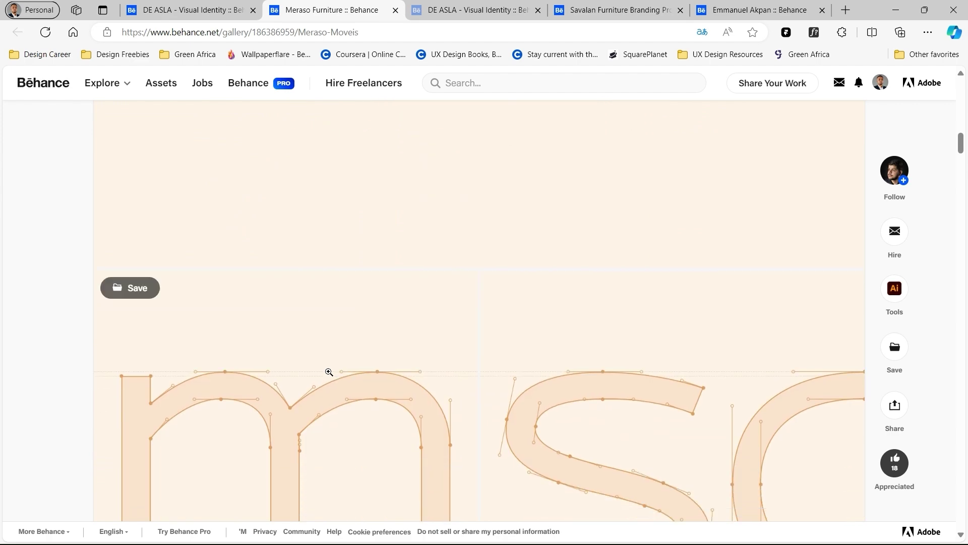
Continue past the social posts down to the uniform shirt and lightbox sign mockups.
scroll(329, 372, "down", 12)
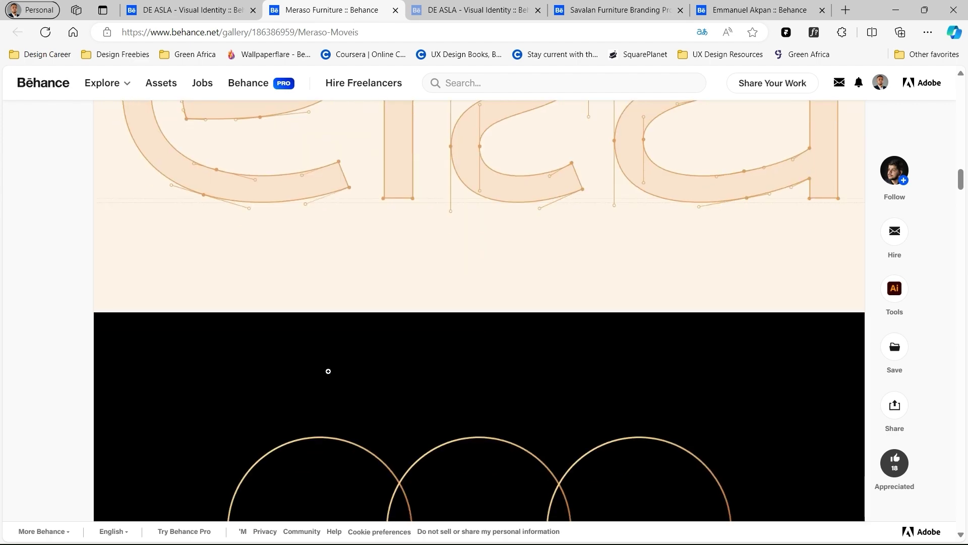
scroll(328, 371, "down", 15)
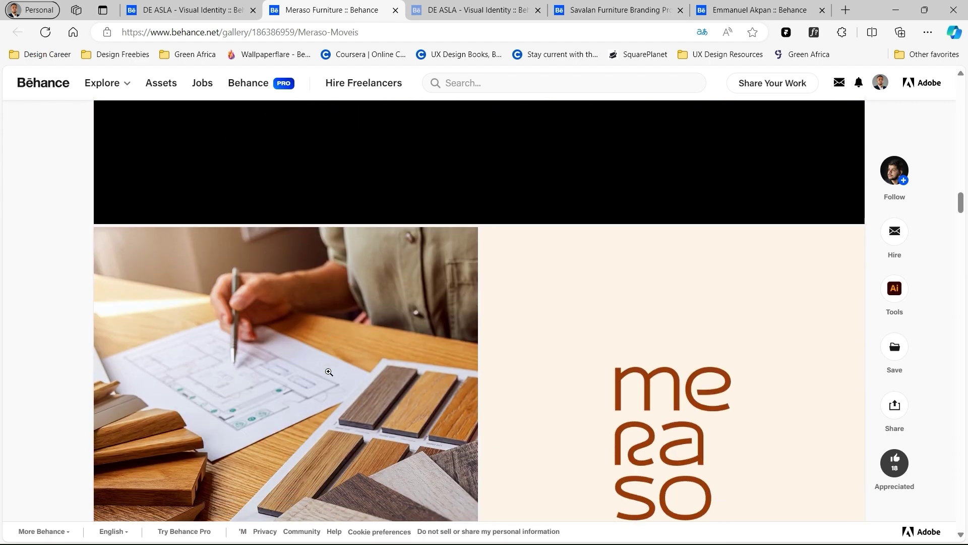
scroll(329, 372, "down", 12)
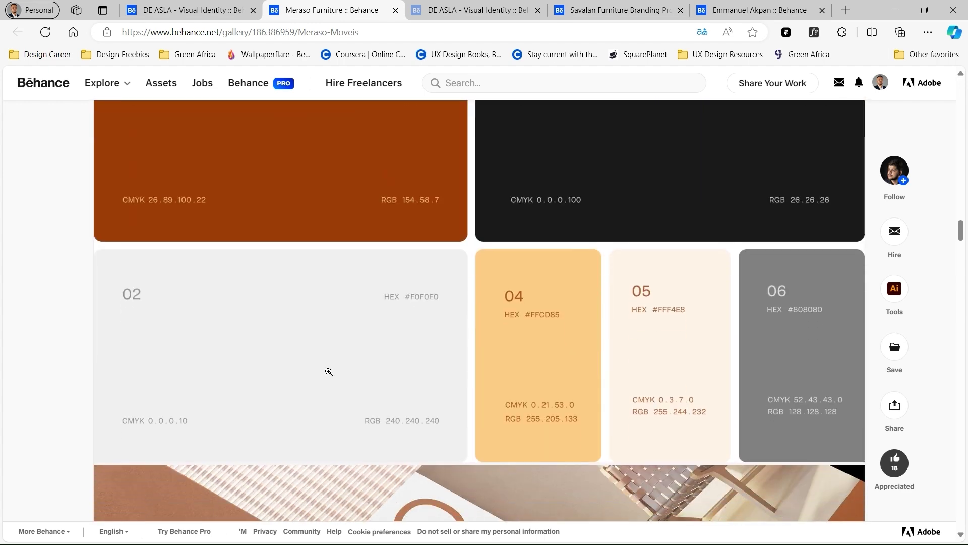
scroll(329, 371, "down", 10)
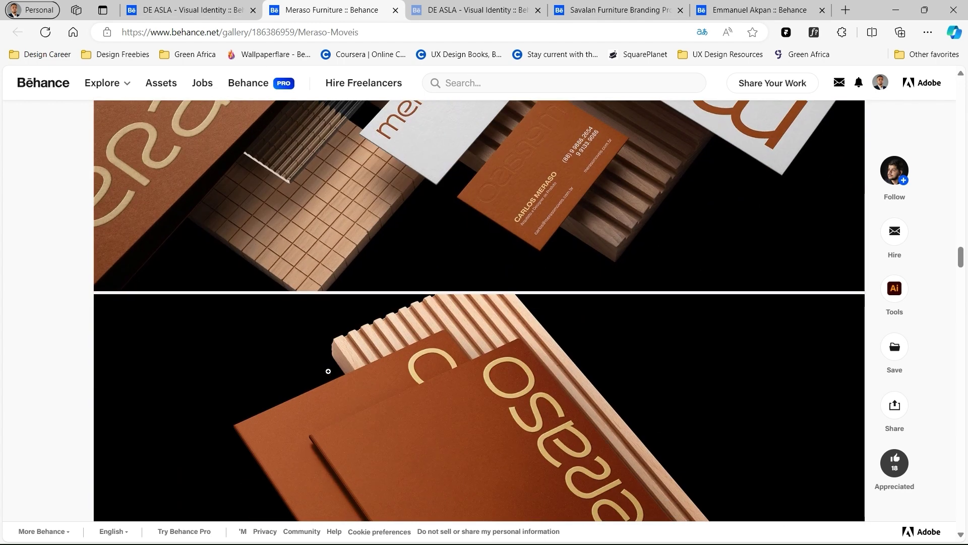
scroll(328, 371, "down", 10)
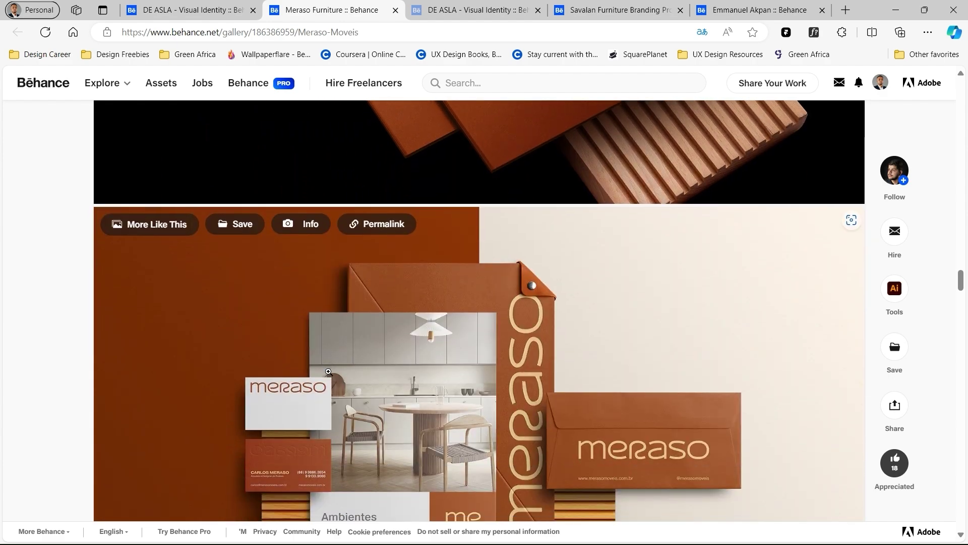
scroll(329, 371, "down", 10)
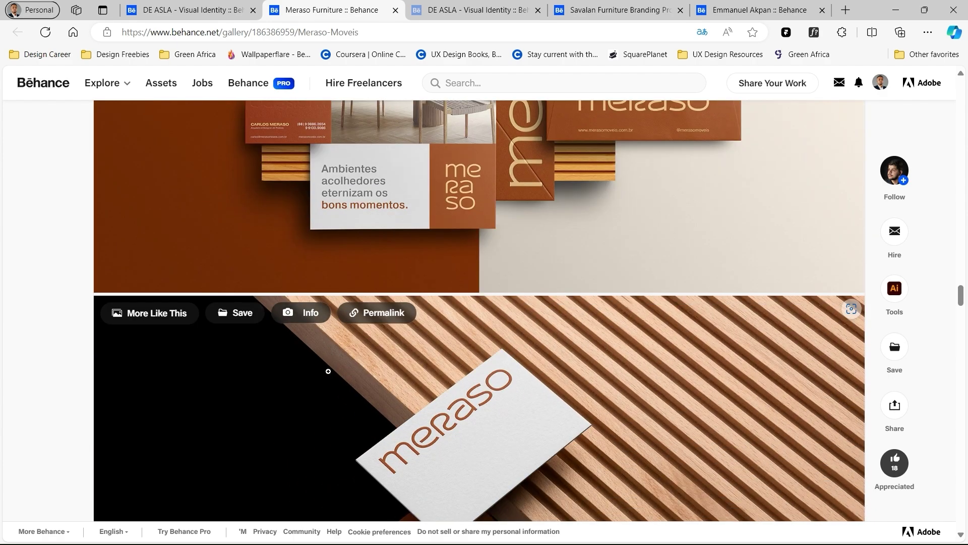
scroll(328, 371, "down", 10)
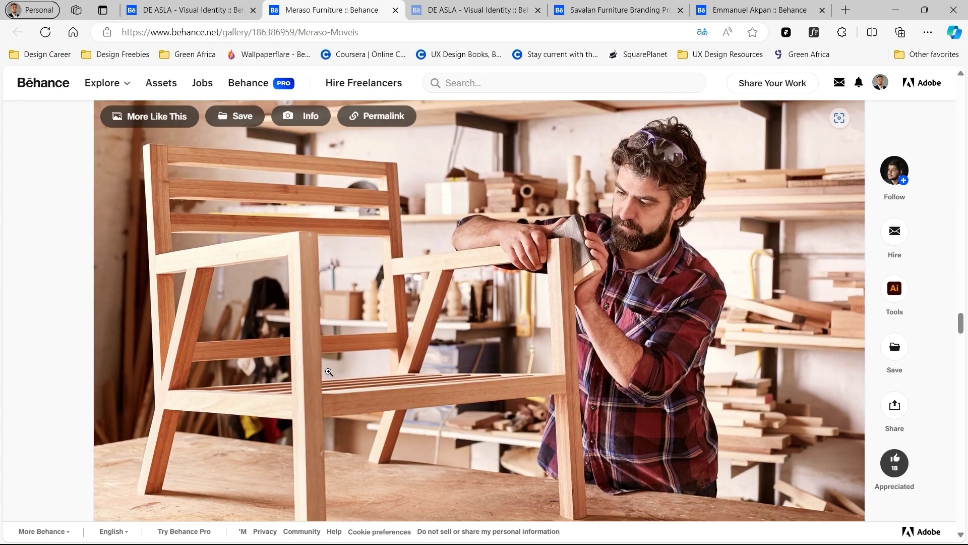
scroll(329, 373, "down", 10)
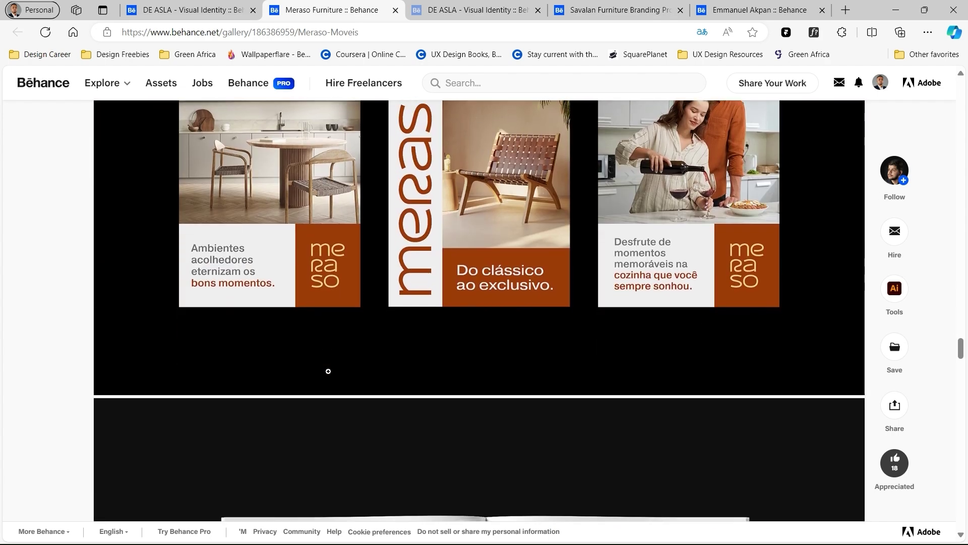
scroll(329, 372, "down", 10)
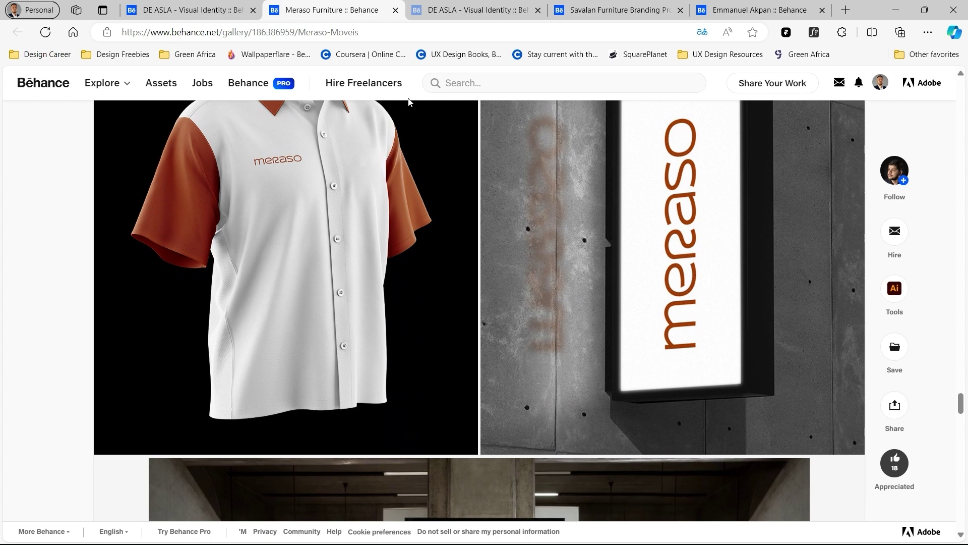
Switch to the DE ASLA Visual Identity project and browse its mockups to Thanks for Watching.
left_click(444, 4)
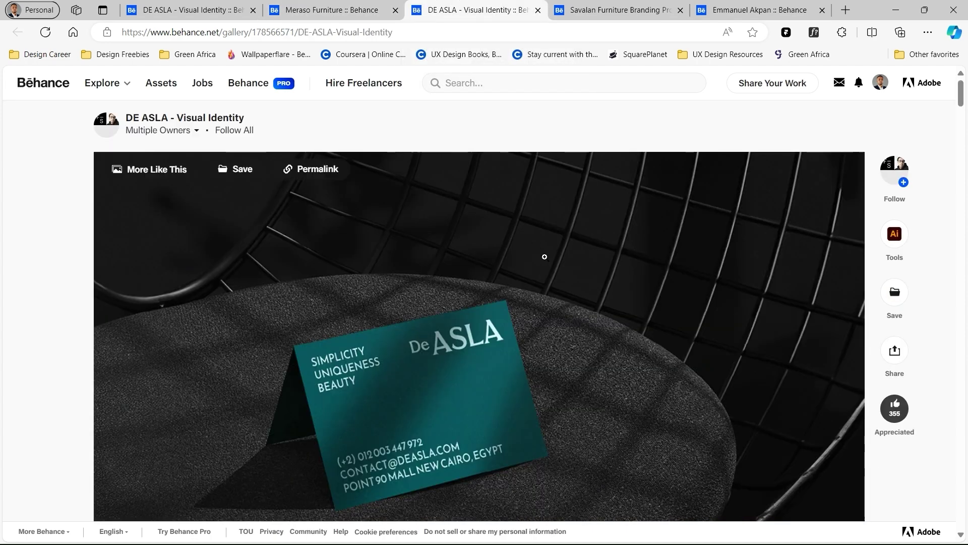
scroll(545, 257, "down", 1)
scroll(545, 257, "down", 1)
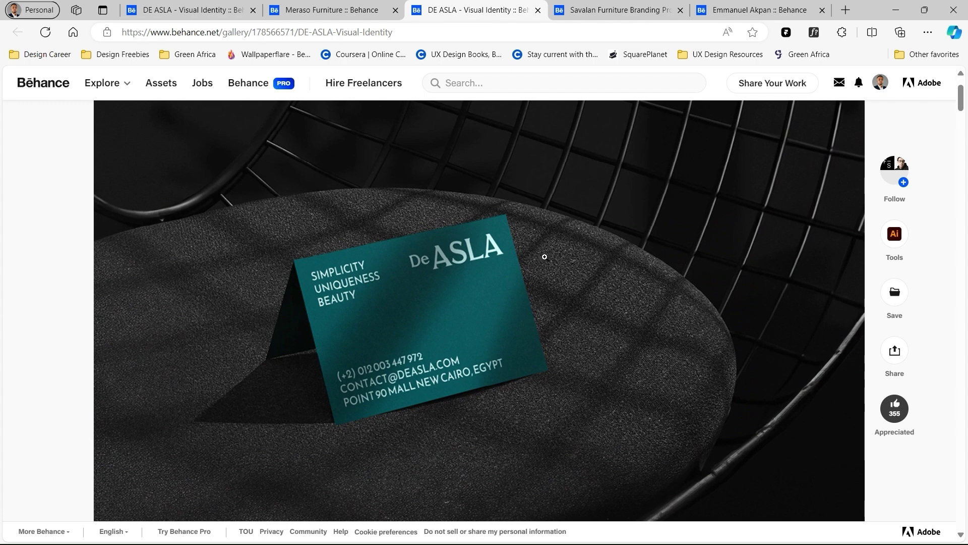
scroll(545, 256, "down", 10)
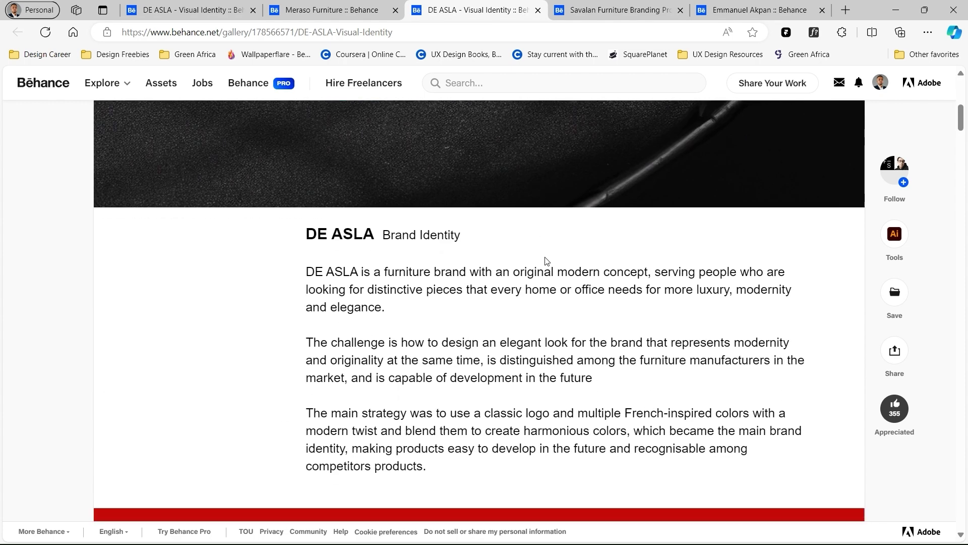
scroll(546, 260, "down", 1)
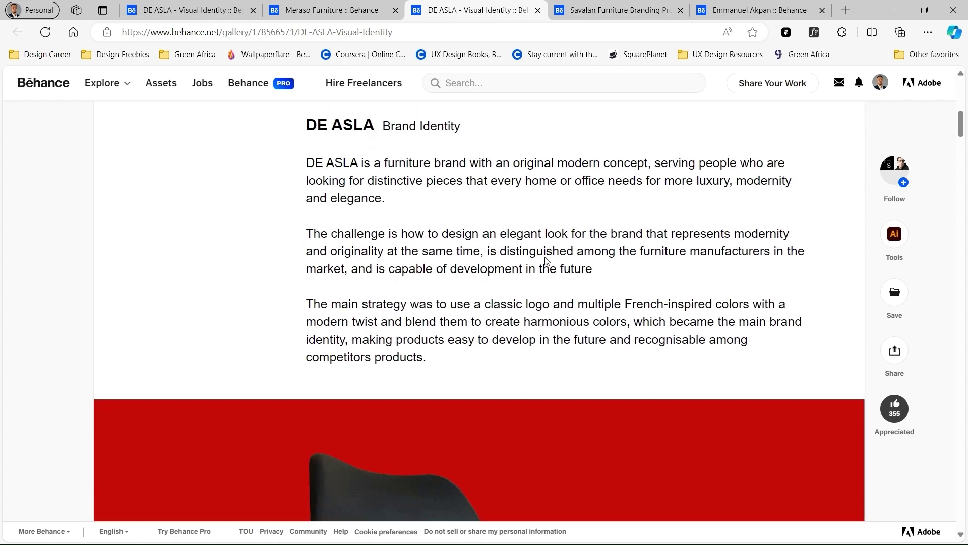
scroll(546, 261, "down", 5)
scroll(545, 261, "down", 3)
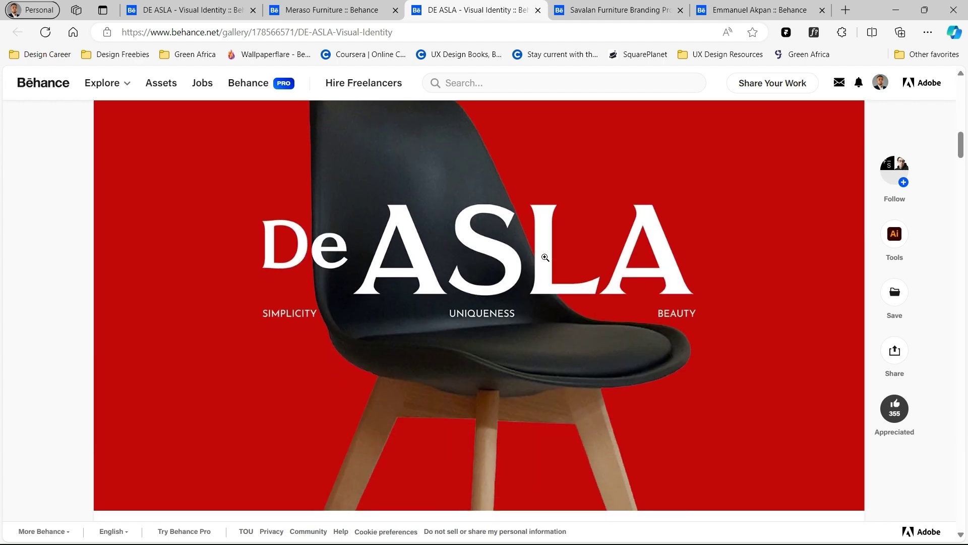
scroll(544, 257, "down", 7)
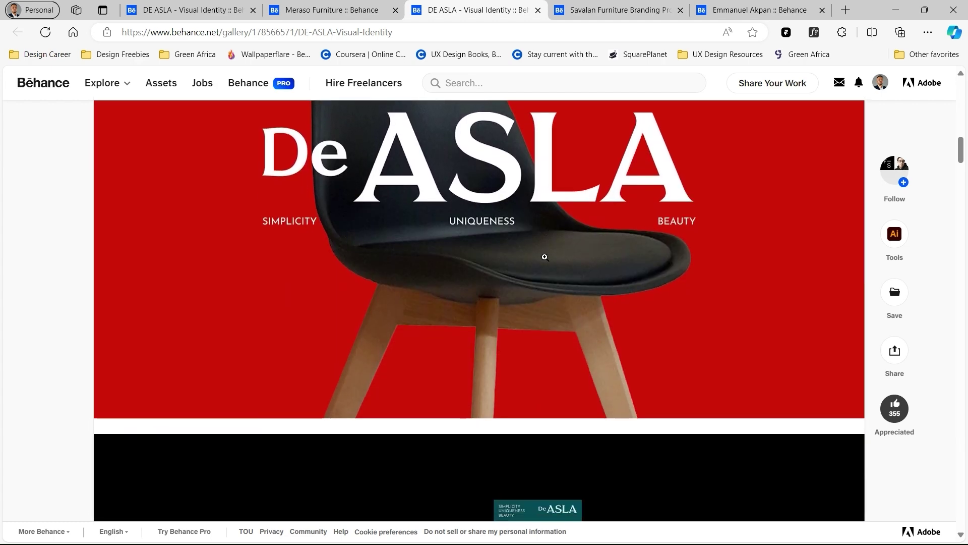
scroll(545, 258, "down", 15)
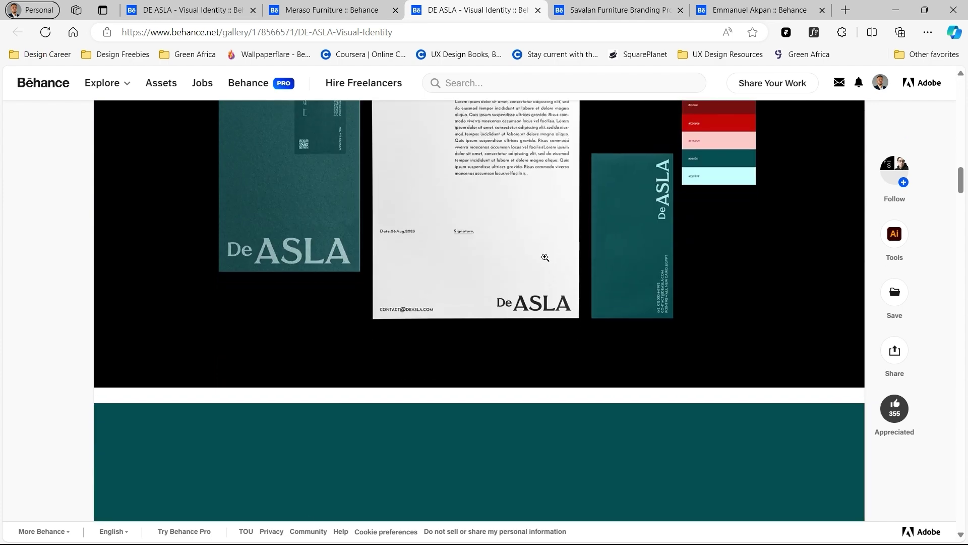
scroll(544, 257, "down", 10)
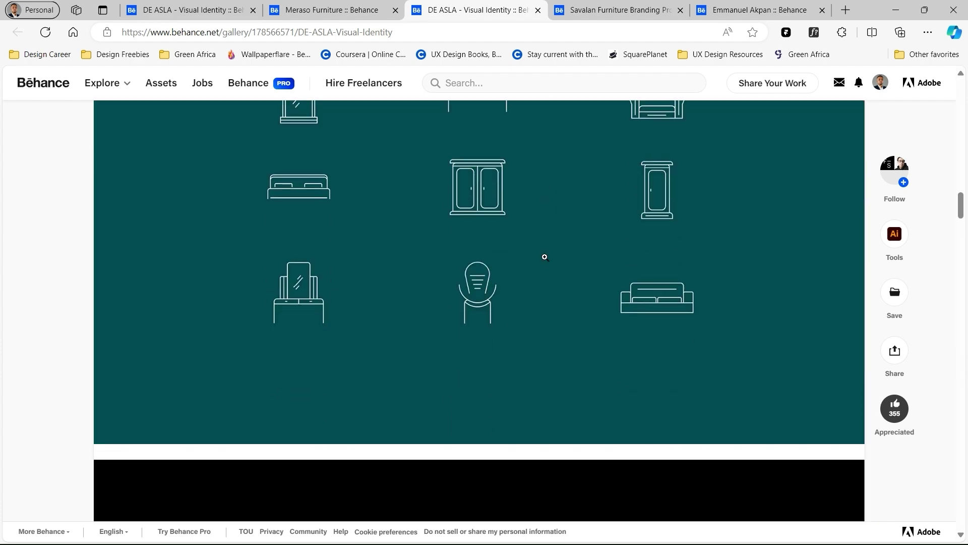
scroll(545, 257, "down", 20)
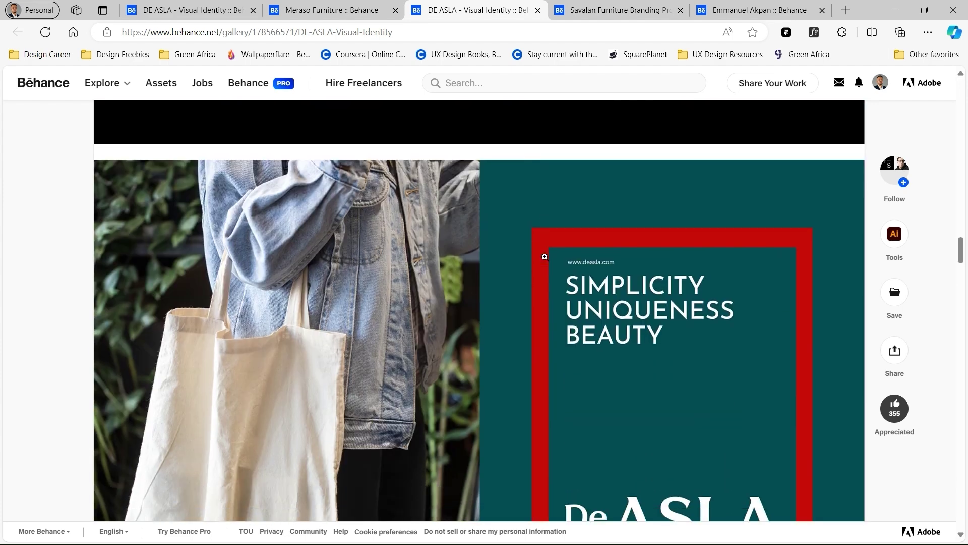
scroll(545, 256, "down", 20)
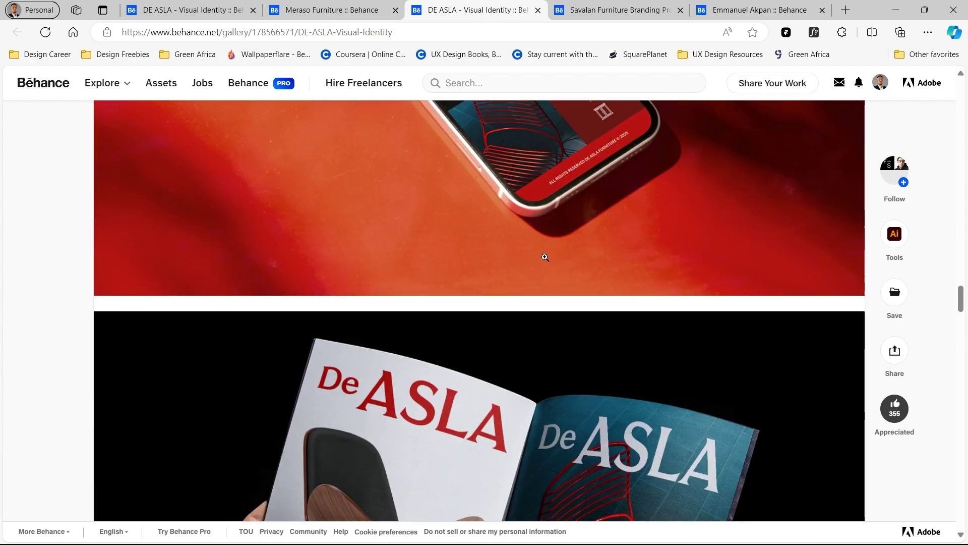
scroll(545, 257, "down", 20)
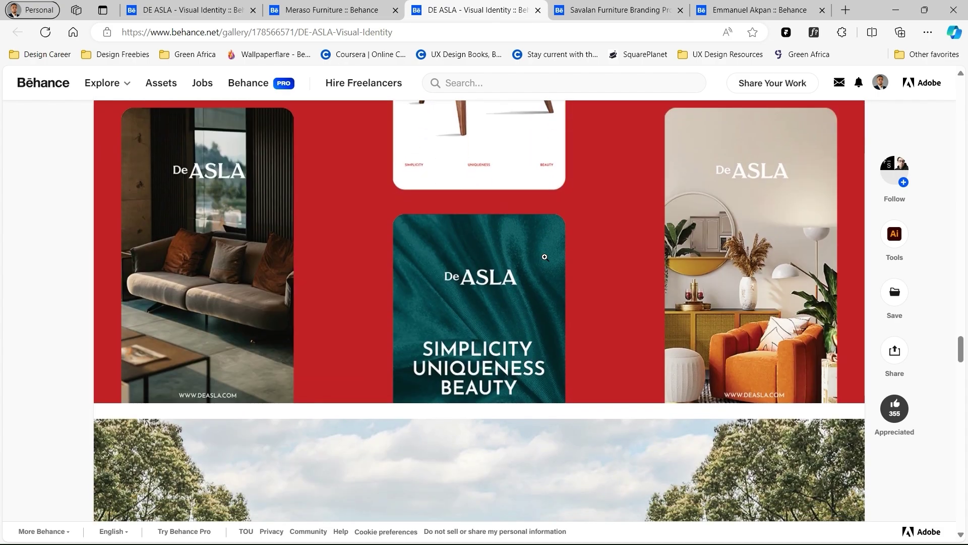
scroll(544, 257, "down", 6)
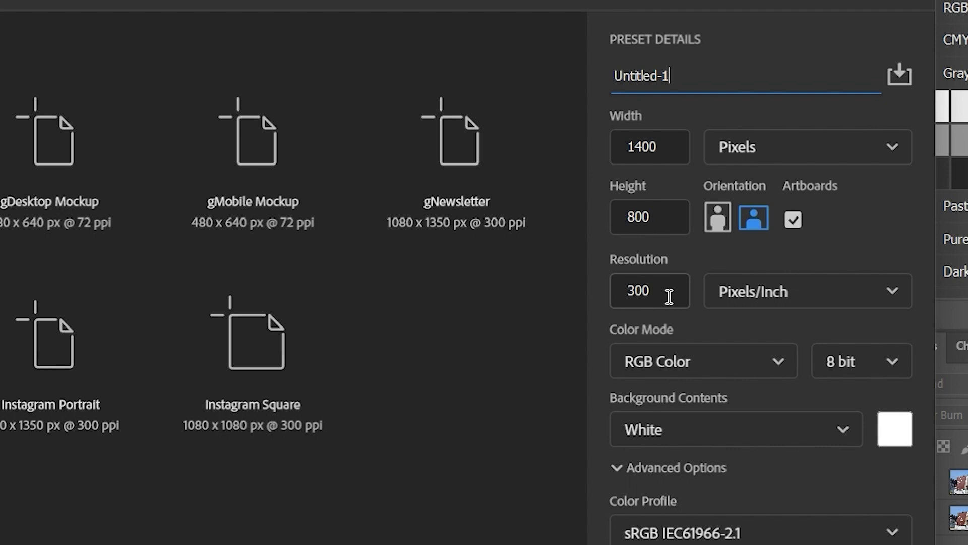
Confirm the document name and enable Artboards for the 1400 × 800 px, 300 ppi document.
left_click(890, 243)
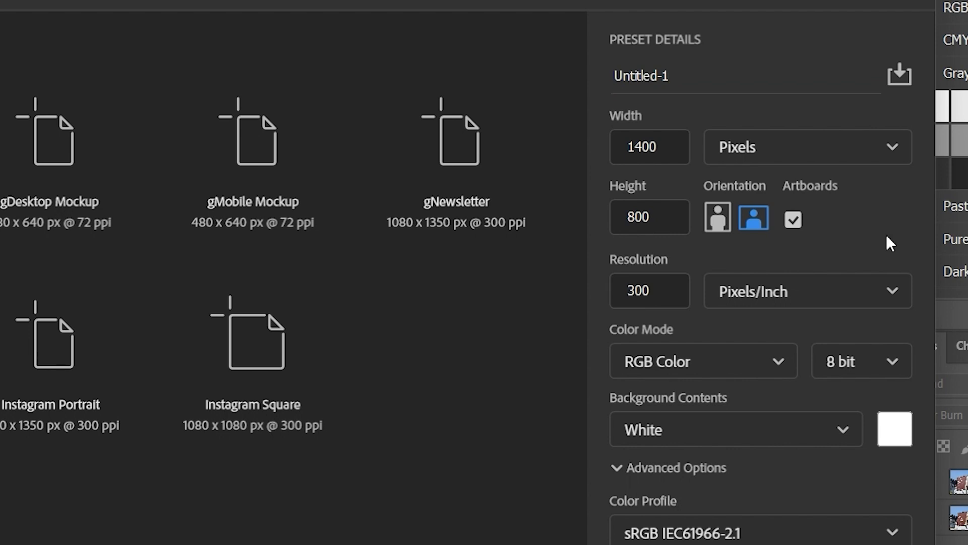
left_click(796, 223)
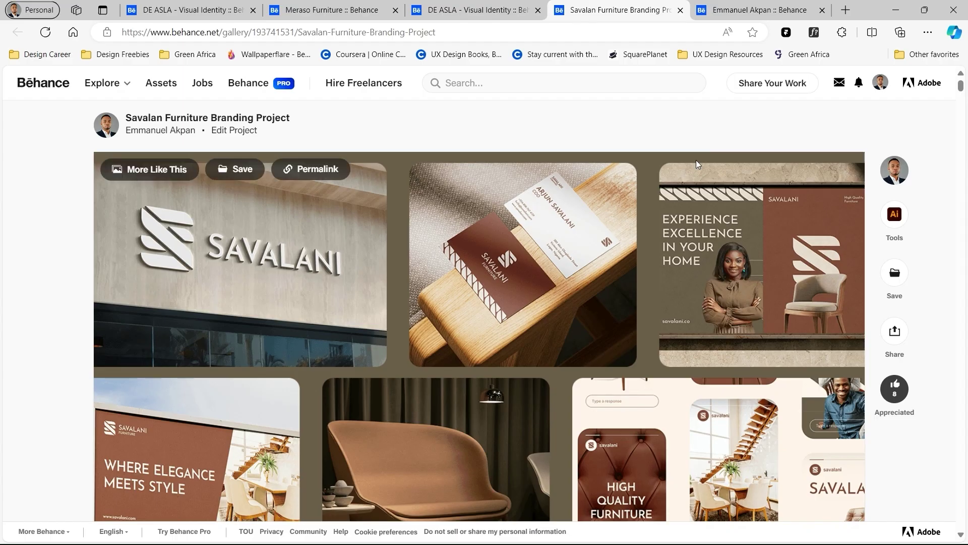
Check the designer's profile, then scroll Savalan past the SAVALANI banner to the client details.
scroll(697, 161, "down", 1)
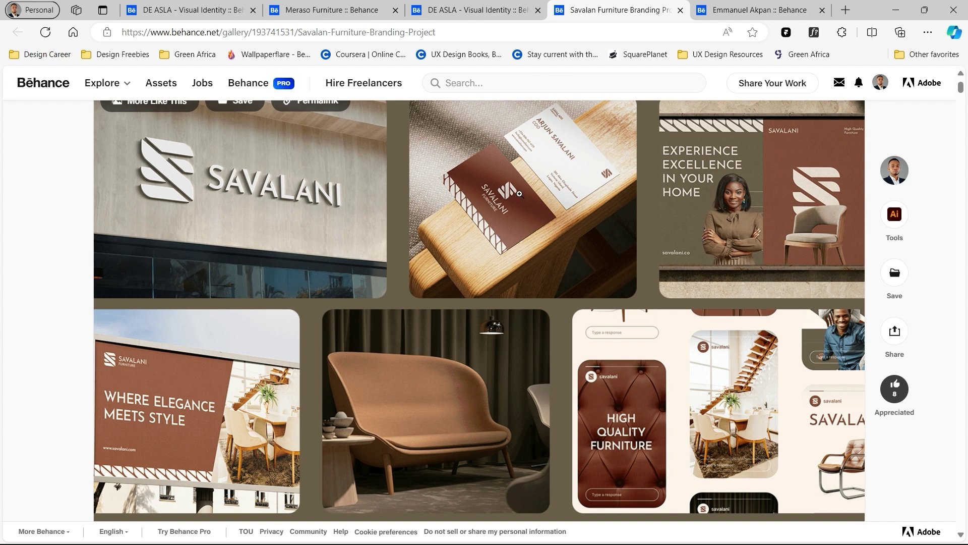
left_click(770, 5)
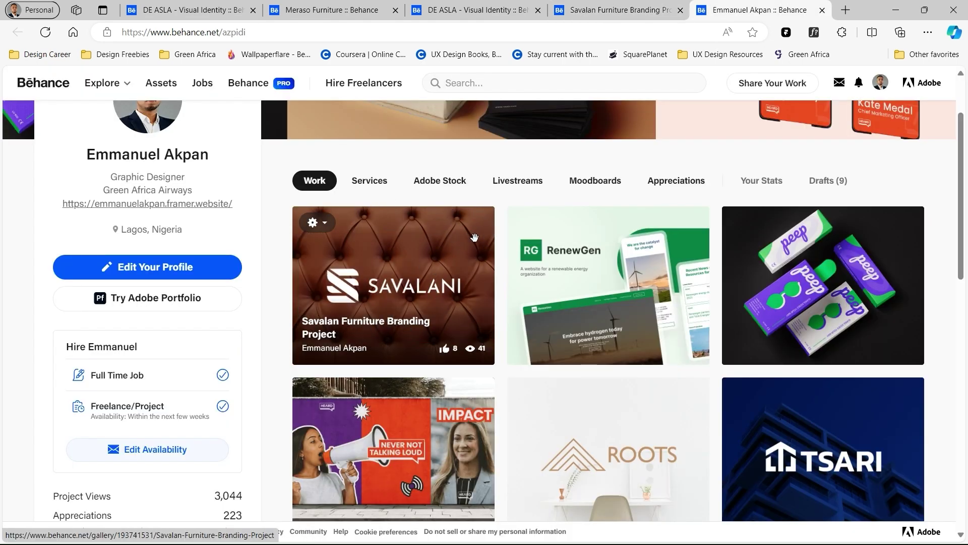
left_click(632, 5)
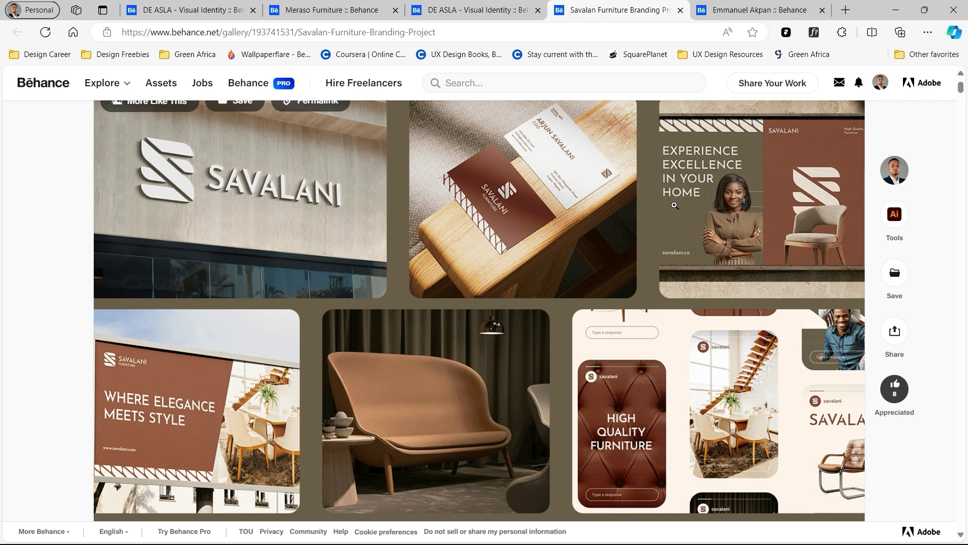
scroll(674, 205, "down", 6)
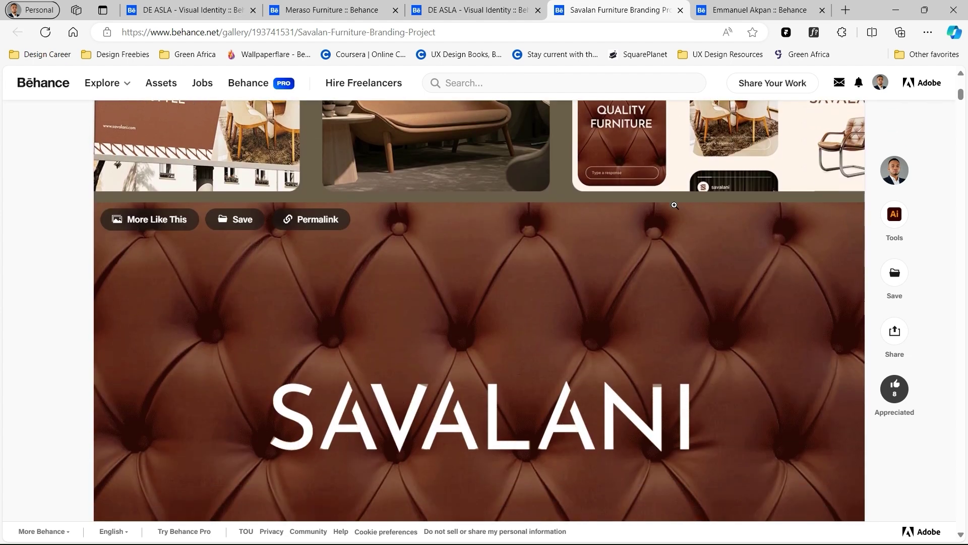
scroll(675, 205, "down", 3)
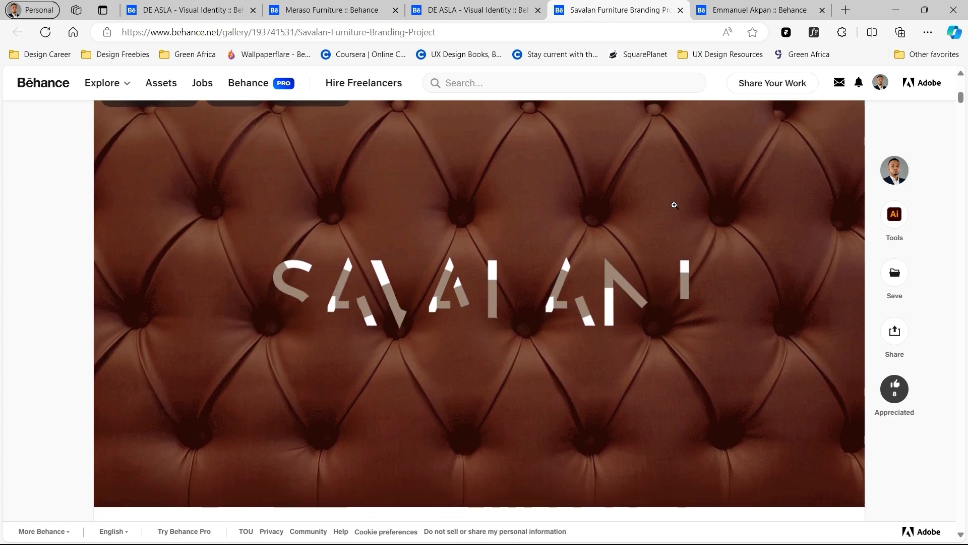
scroll(675, 206, "up", 1)
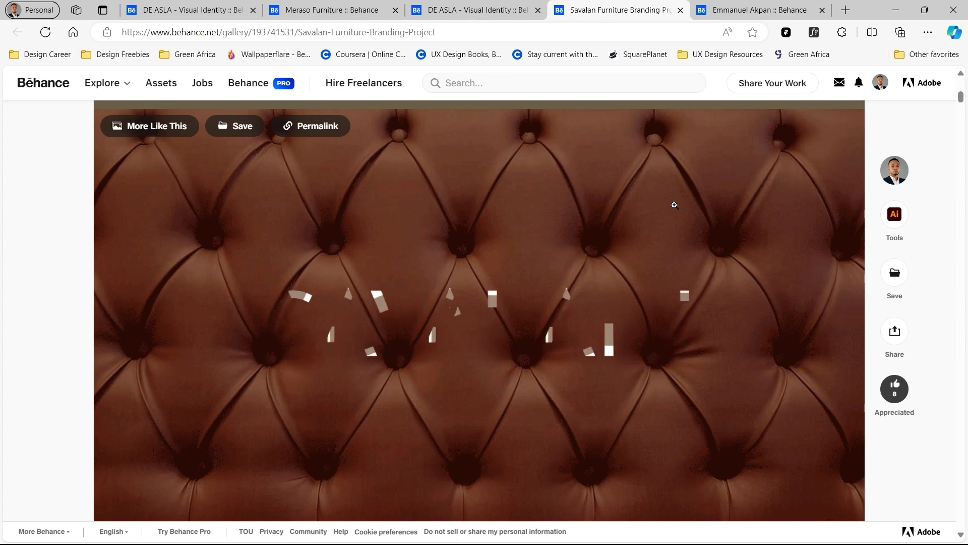
scroll(675, 205, "down", 6)
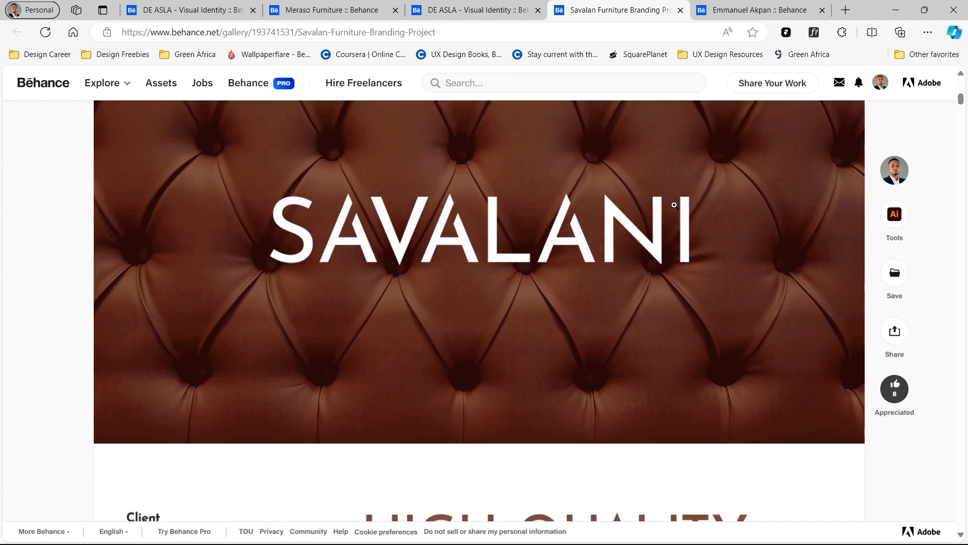
scroll(674, 205, "down", 3)
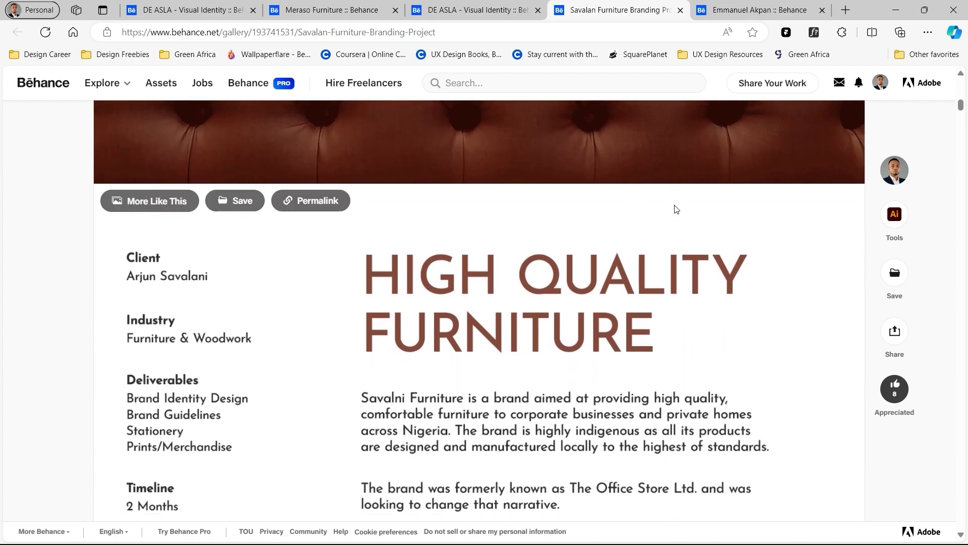
scroll(675, 205, "down", 1)
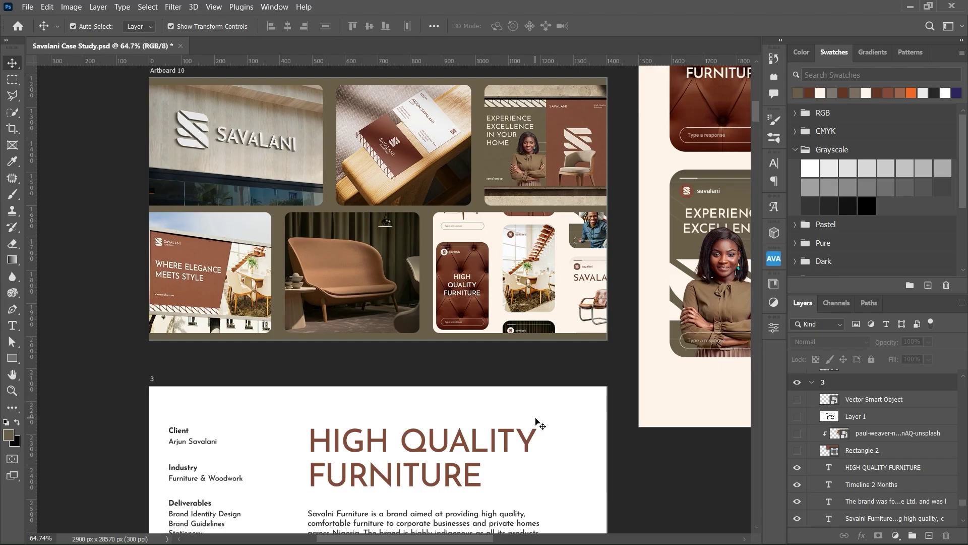
scroll(539, 424, "down", 5)
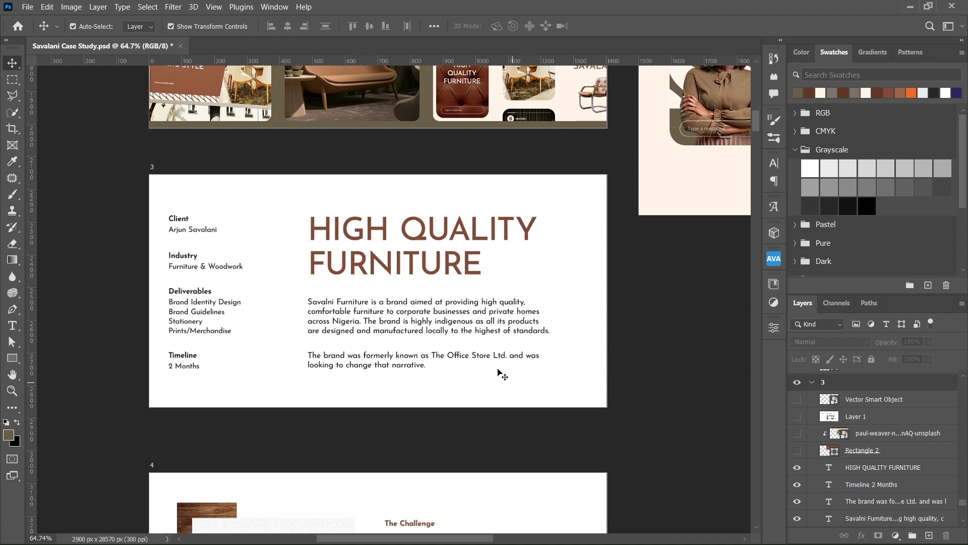
Select then deselect the brand description text, and switch over to the Edge browser.
left_click(404, 327)
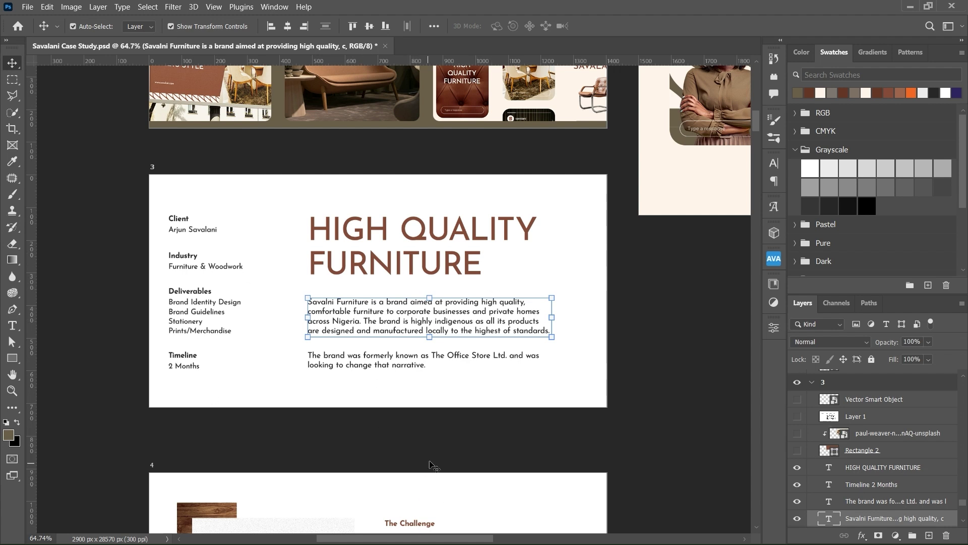
left_click(409, 436)
key("alt+Tab")
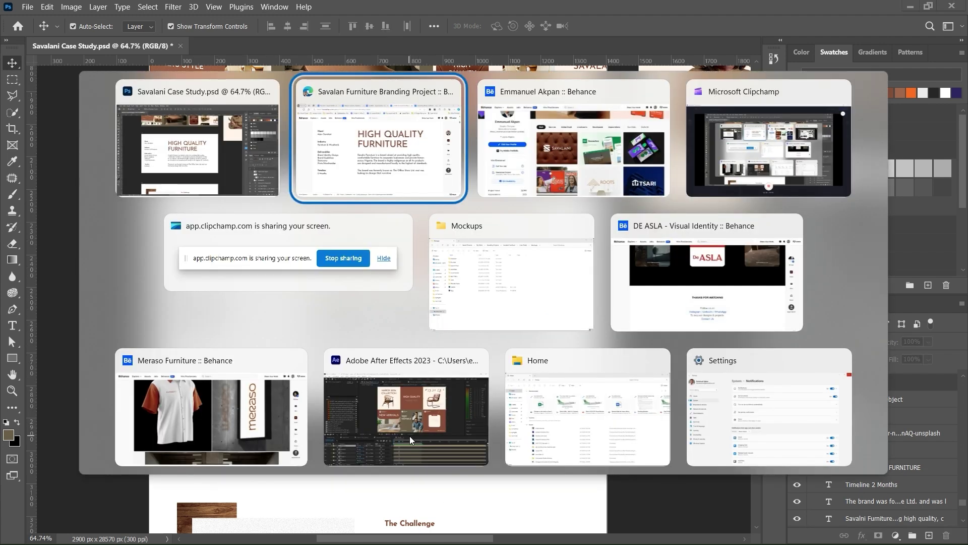
Scroll Savalan through The Challenge, STYLESCAPE and BRAINSTORMING to the brown S-logo section.
scroll(452, 350, "down", 6)
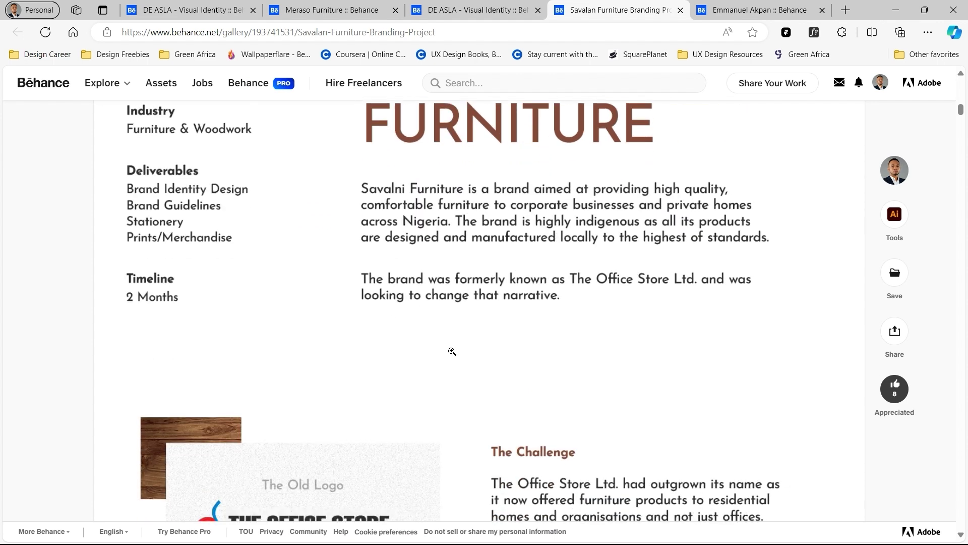
scroll(452, 350, "down", 4)
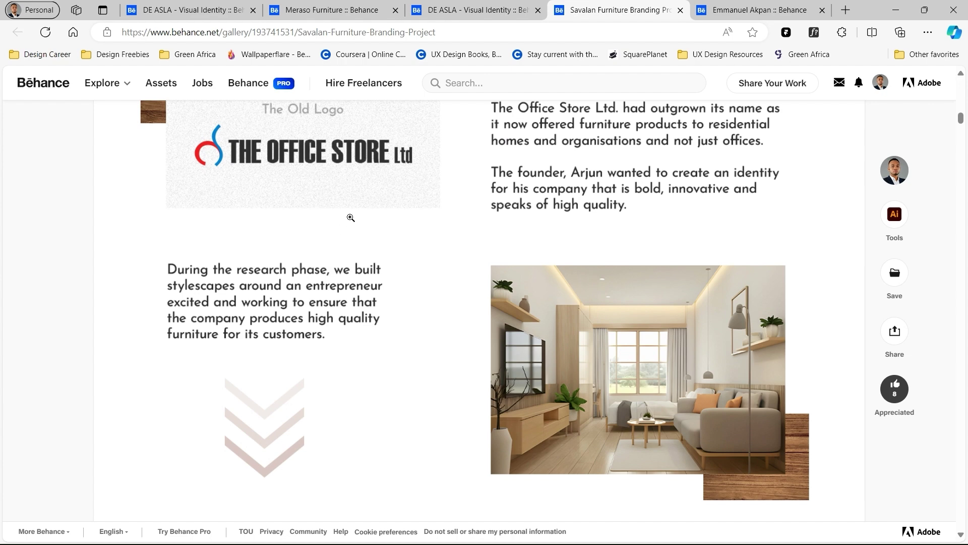
scroll(351, 218, "down", 2)
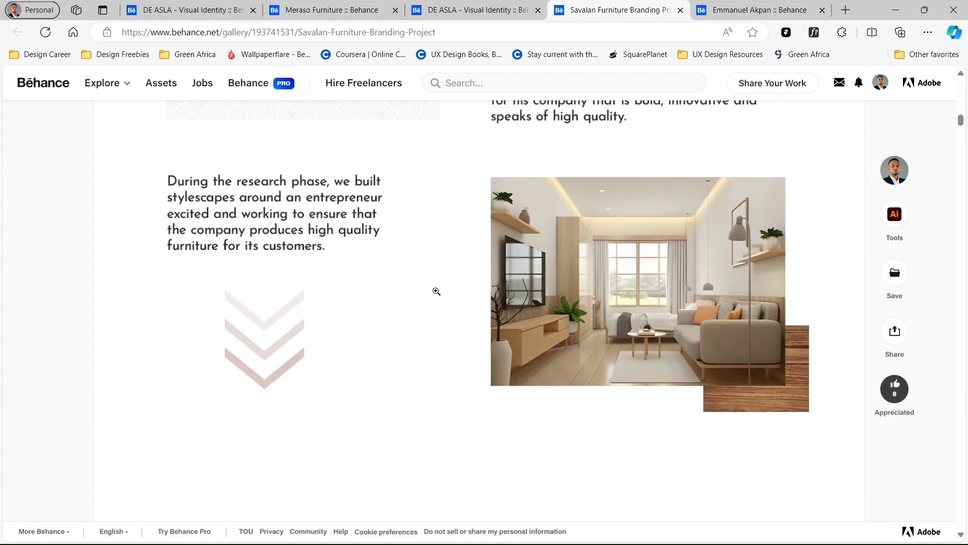
scroll(410, 307, "down", 6)
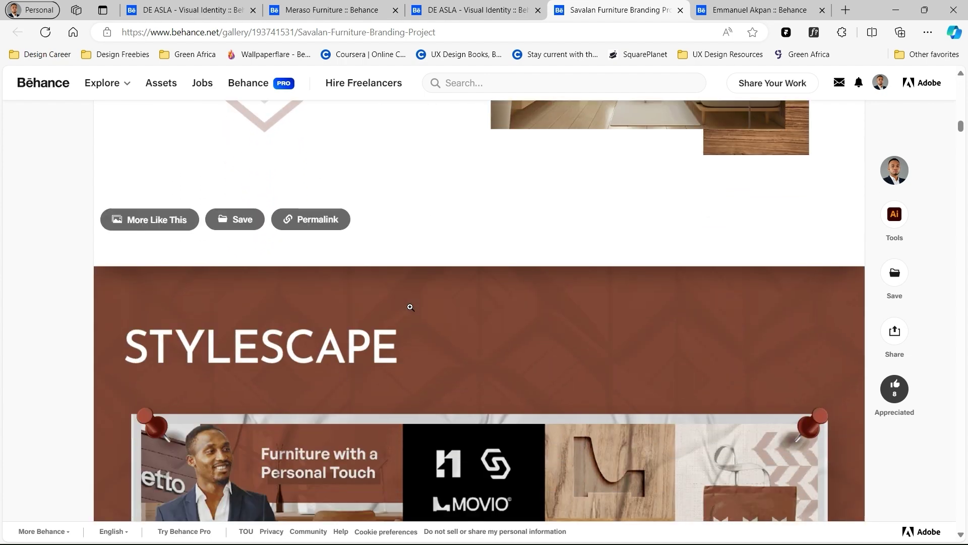
scroll(410, 307, "down", 4)
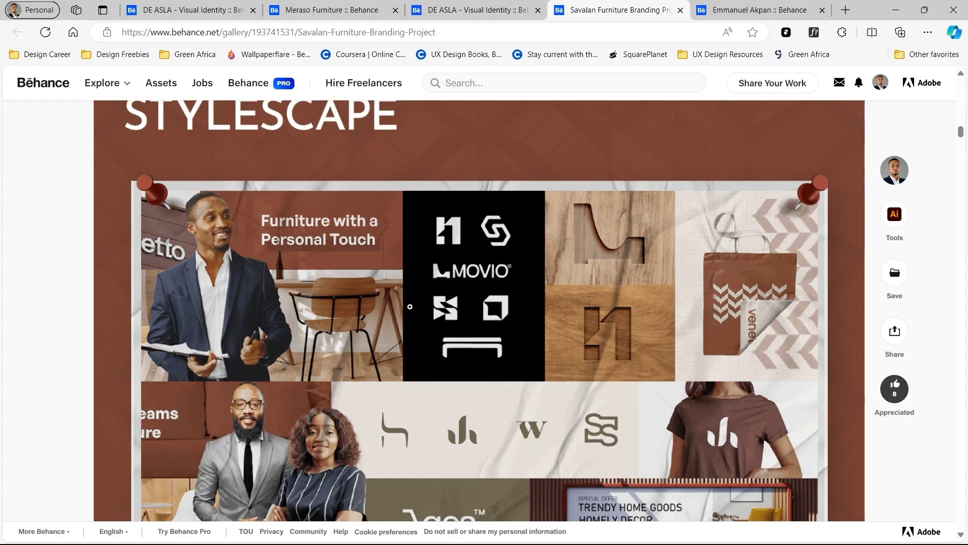
scroll(410, 306, "down", 1)
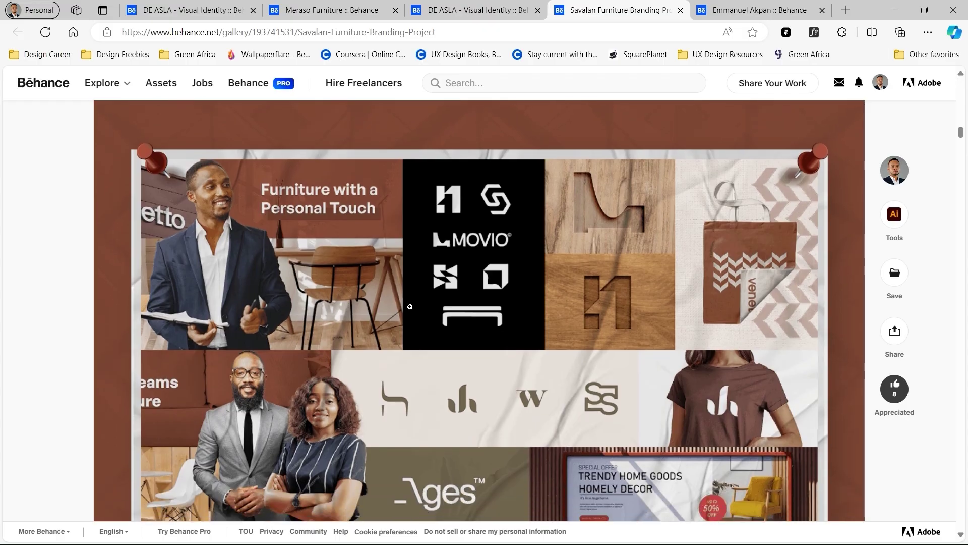
scroll(410, 307, "down", 5)
scroll(411, 307, "down", 1)
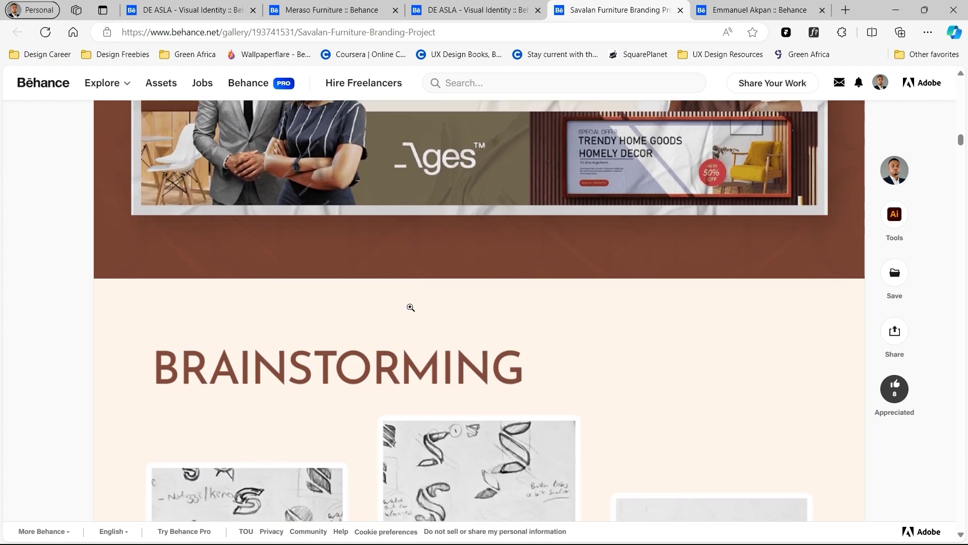
scroll(411, 308, "down", 4)
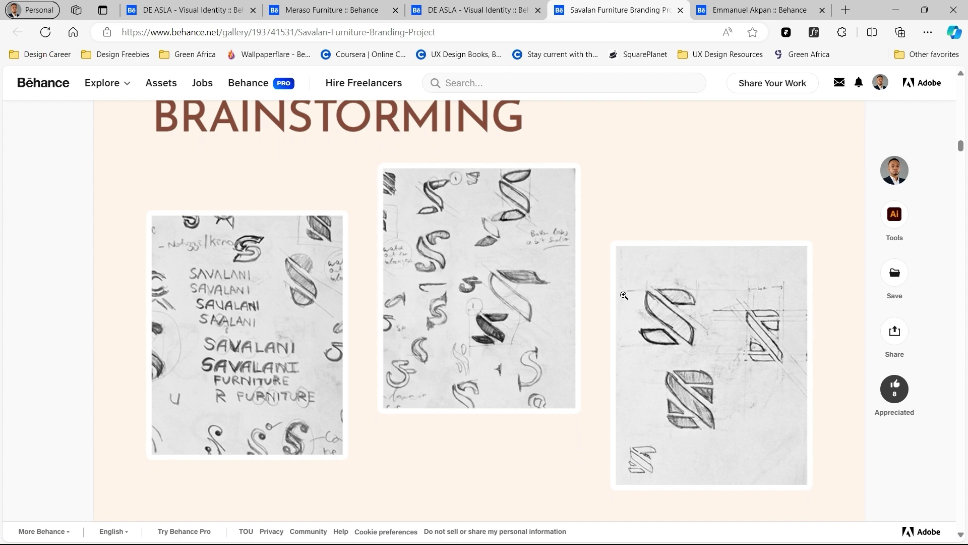
scroll(697, 400, "up", 1)
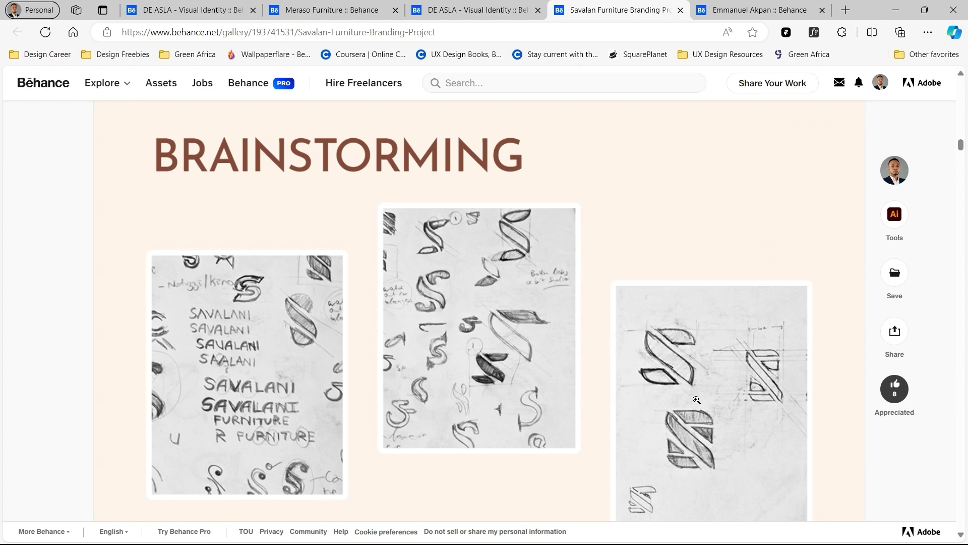
scroll(697, 399, "down", 10)
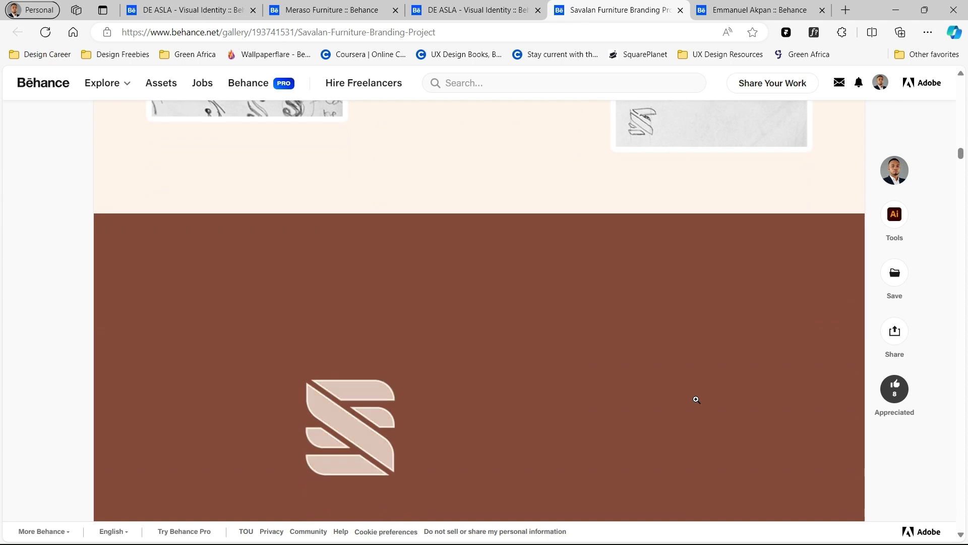
Scroll past the wooden-blocks logo to the Wooden Brown, Foamy Cream and Nature Green palette.
scroll(696, 400, "down", 4)
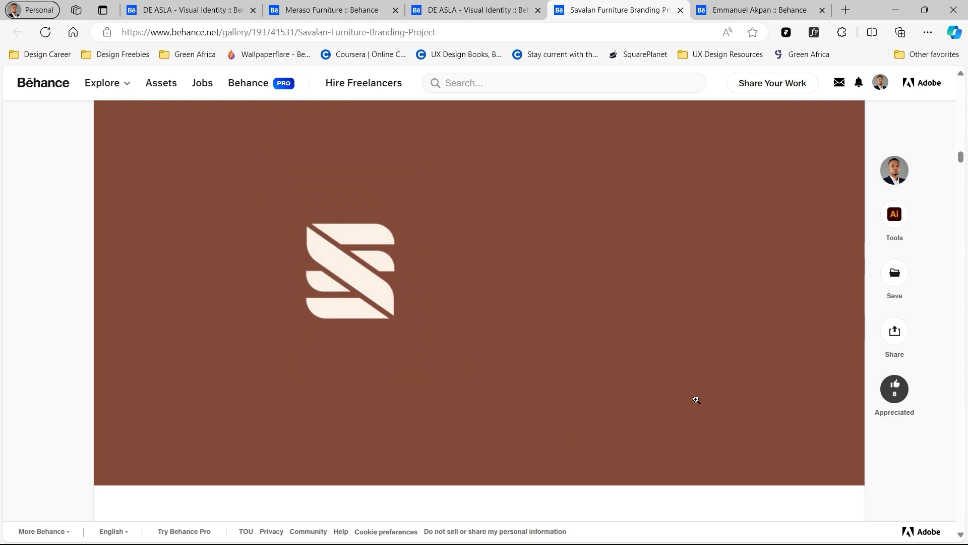
scroll(696, 400, "down", 1)
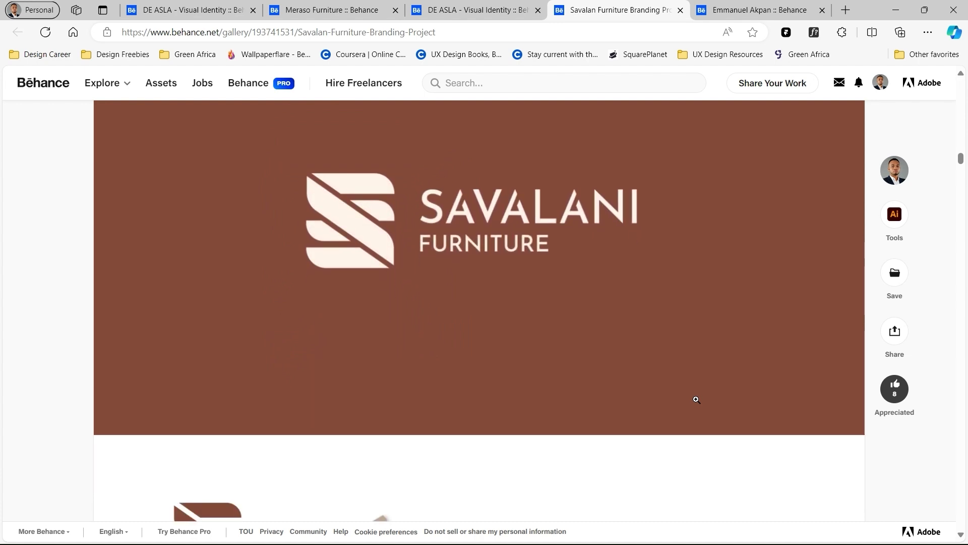
scroll(697, 399, "down", 1)
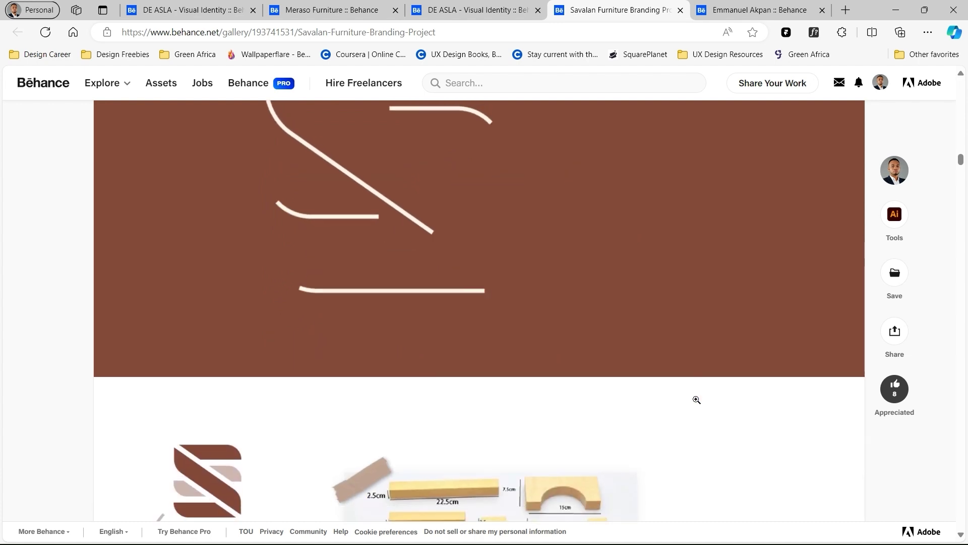
scroll(697, 400, "down", 4)
scroll(696, 399, "down", 2)
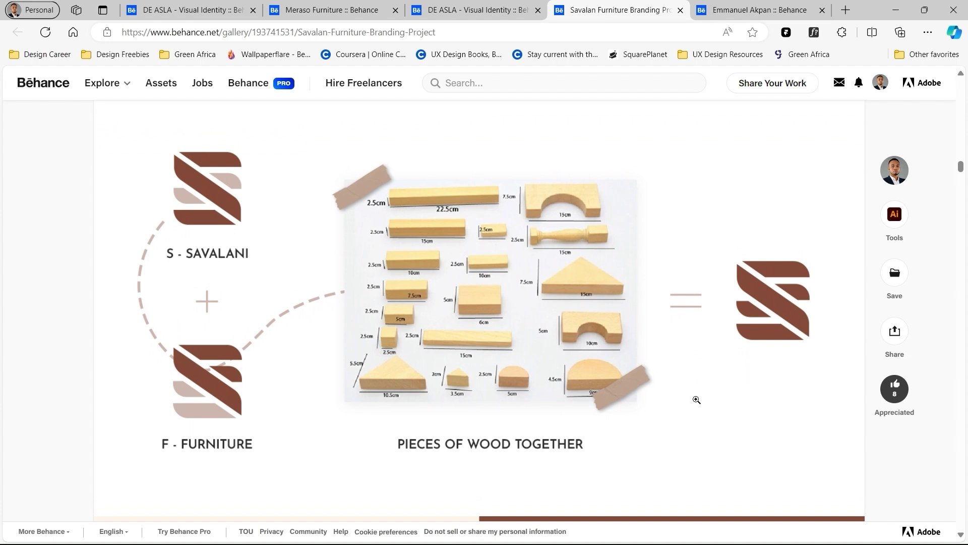
scroll(696, 400, "down", 1)
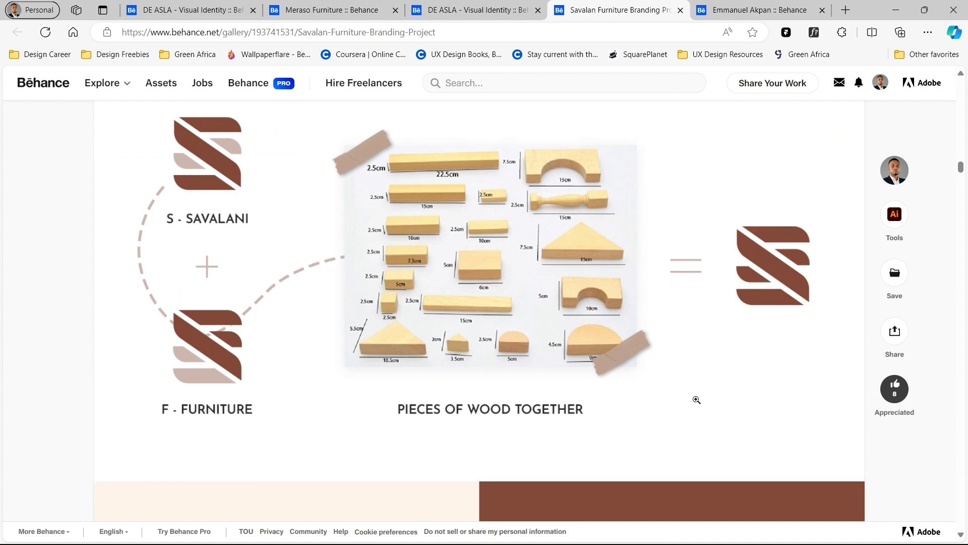
scroll(696, 400, "down", 4)
scroll(697, 399, "down", 2)
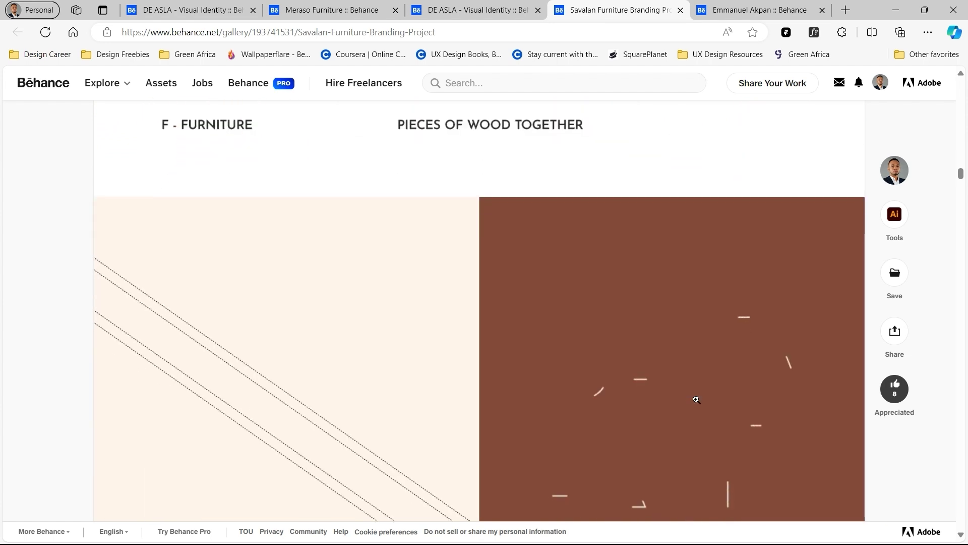
scroll(697, 400, "down", 3)
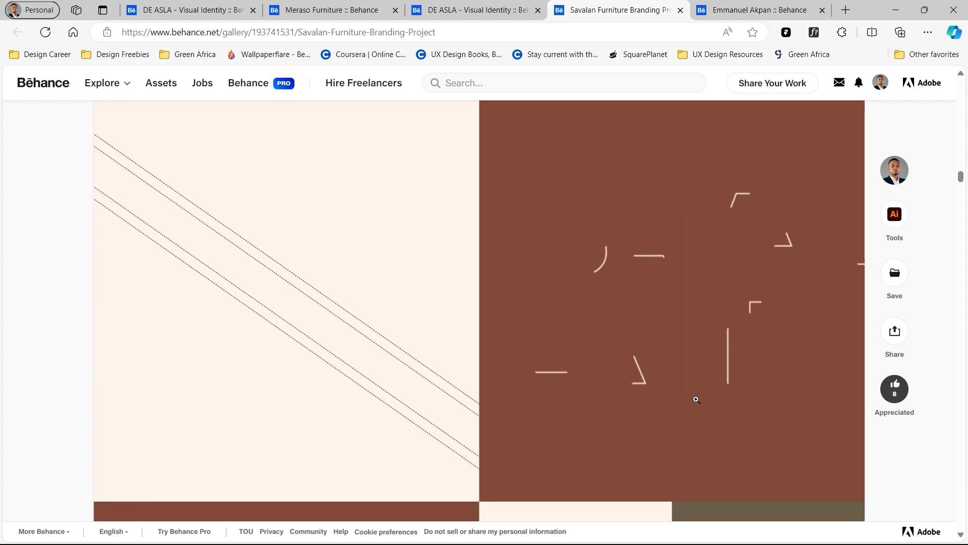
scroll(696, 399, "down", 5)
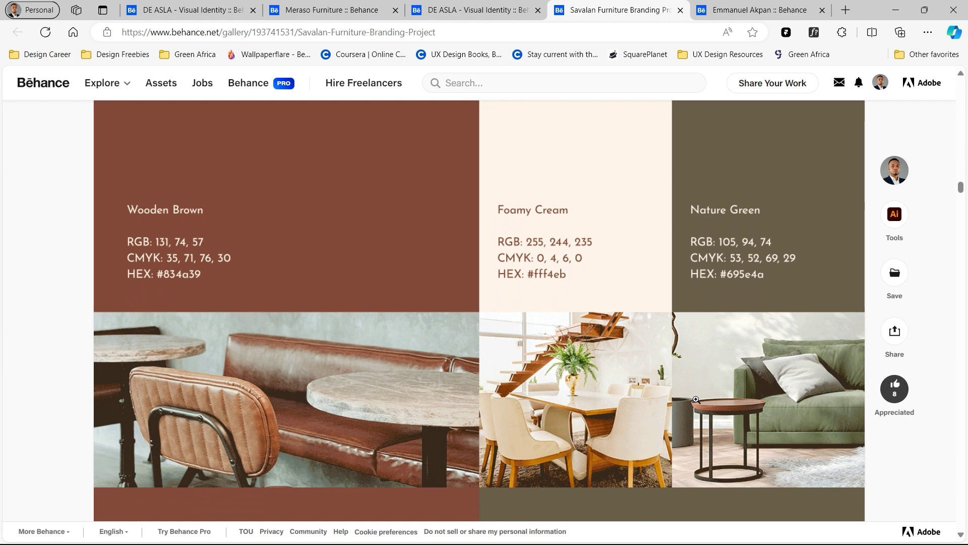
Scroll past the logo variations and Josefin Sans typeface to the SAVALANI tote bag mockup.
scroll(696, 400, "down", 5)
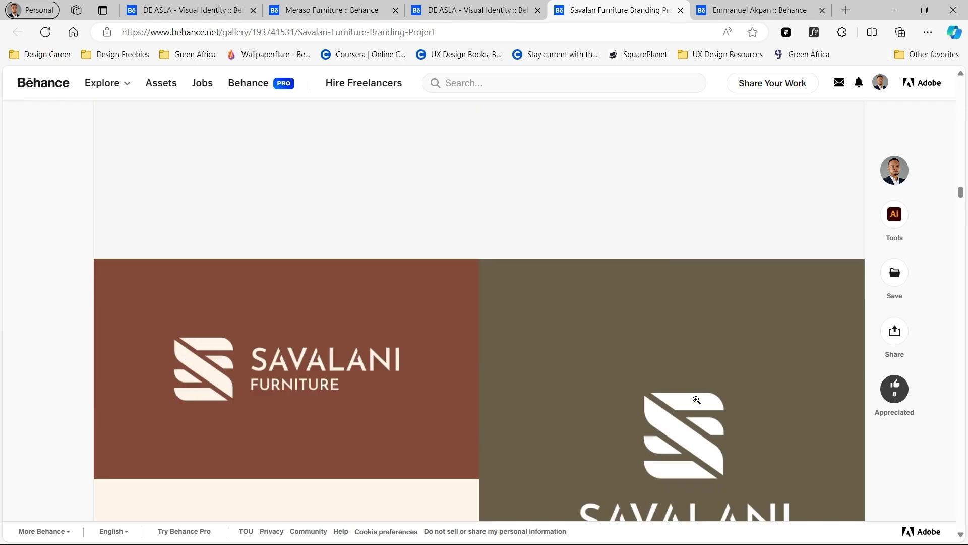
scroll(697, 400, "down", 1)
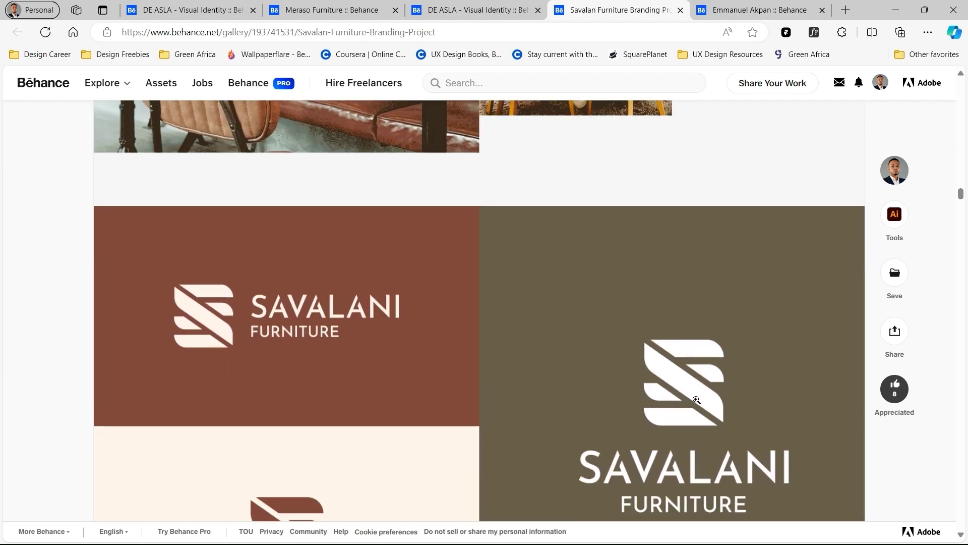
scroll(697, 400, "down", 7)
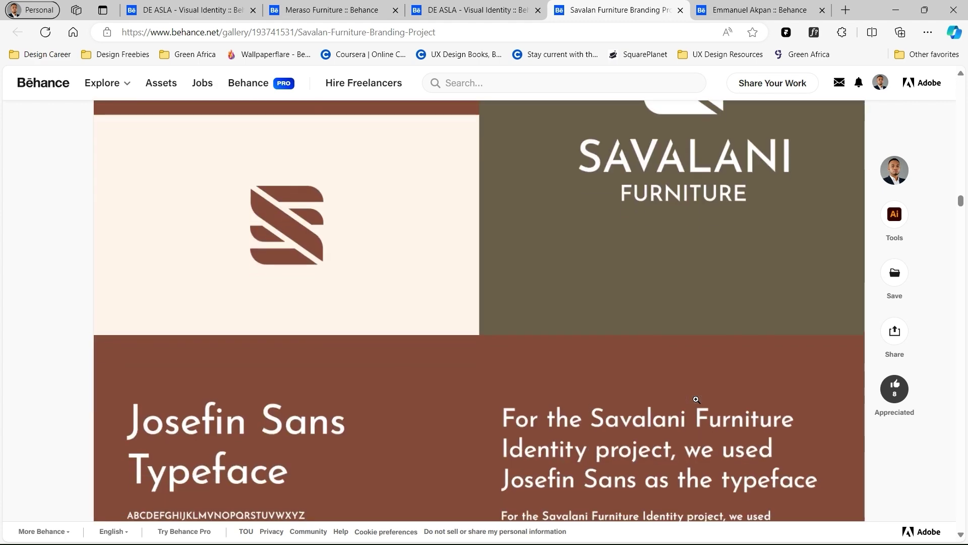
scroll(696, 399, "down", 2)
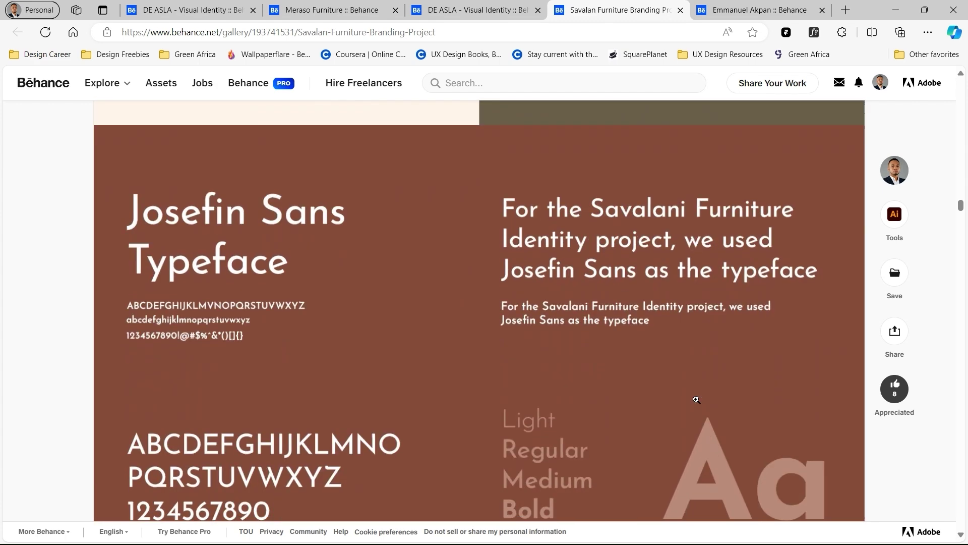
scroll(696, 400, "down", 5)
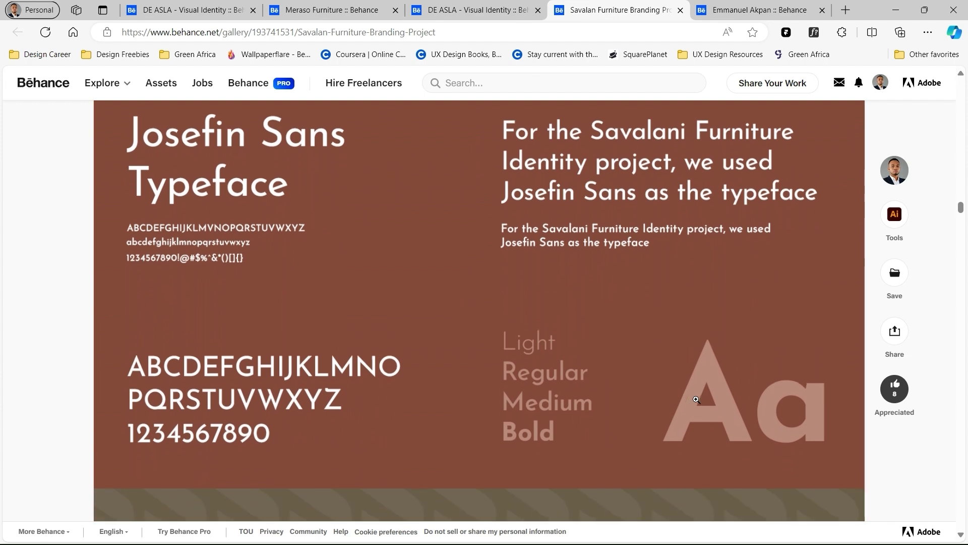
scroll(697, 400, "down", 3)
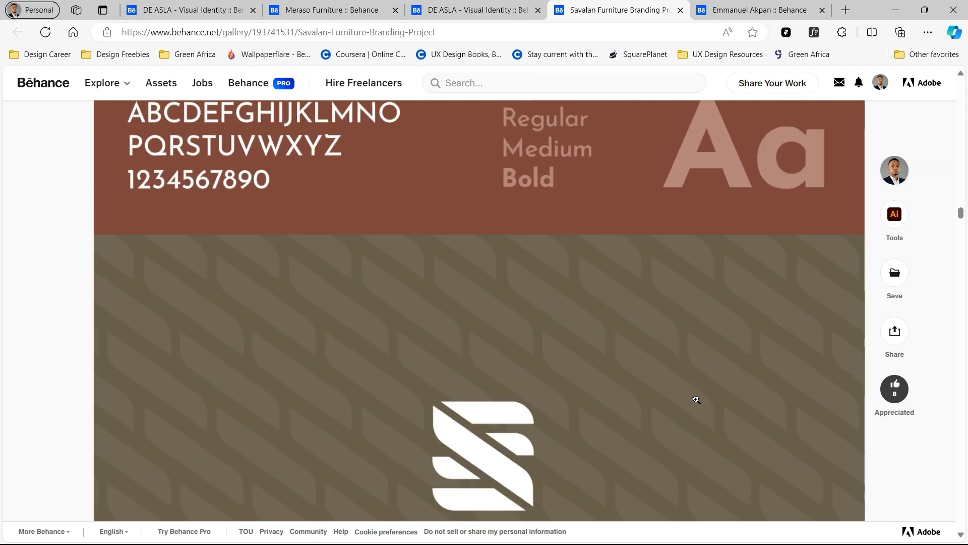
scroll(696, 399, "down", 2)
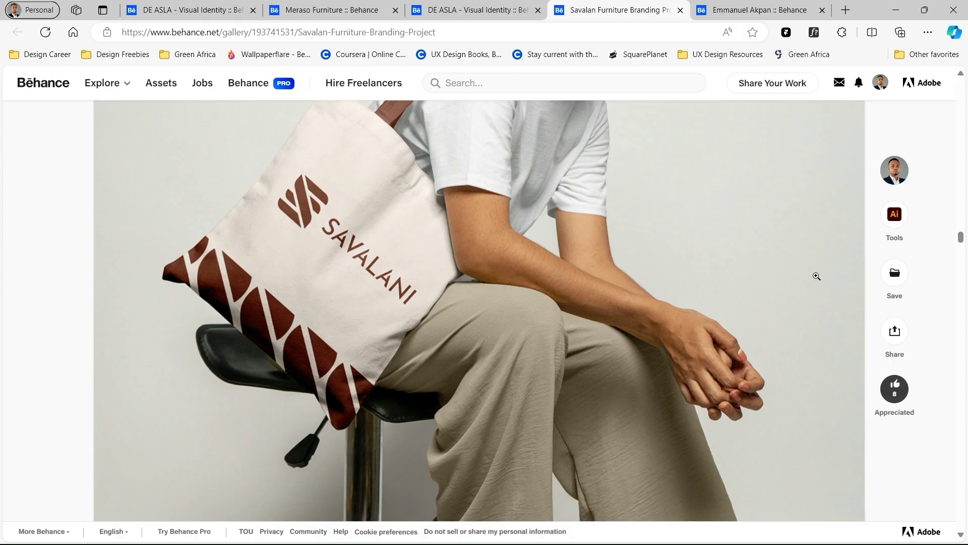
Scroll past the drill photo, T-shirt and Kitchen Furniture catalogue spread to the brand video.
scroll(816, 276, "down", 5)
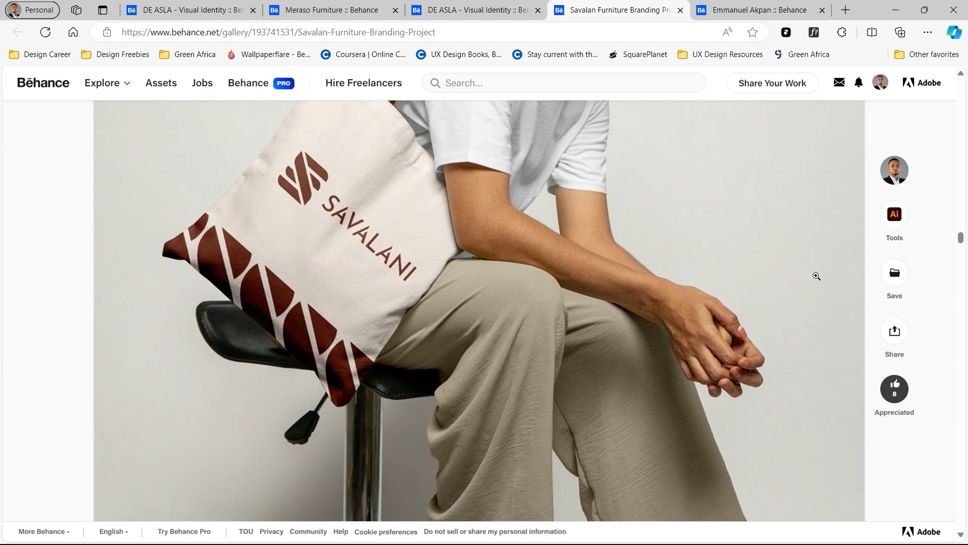
scroll(817, 276, "down", 5)
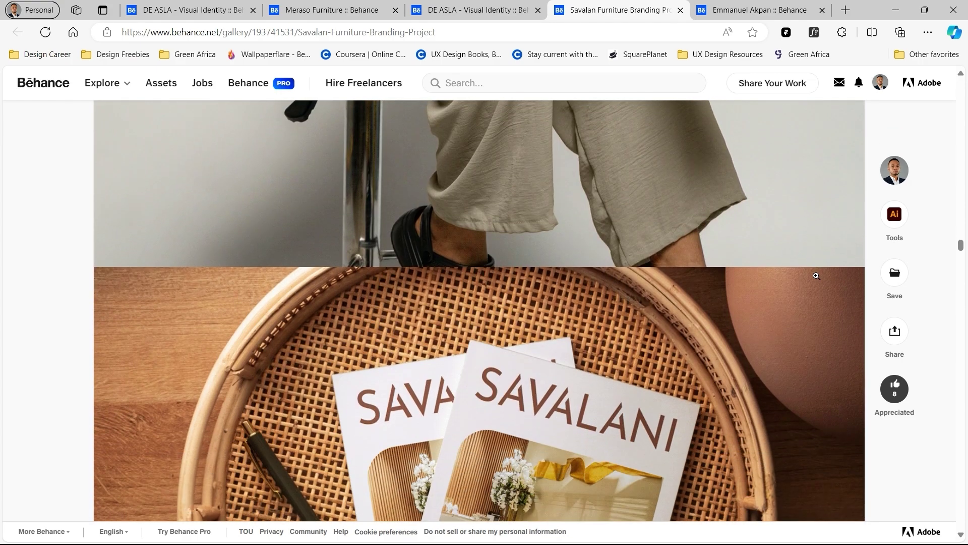
scroll(817, 276, "down", 1)
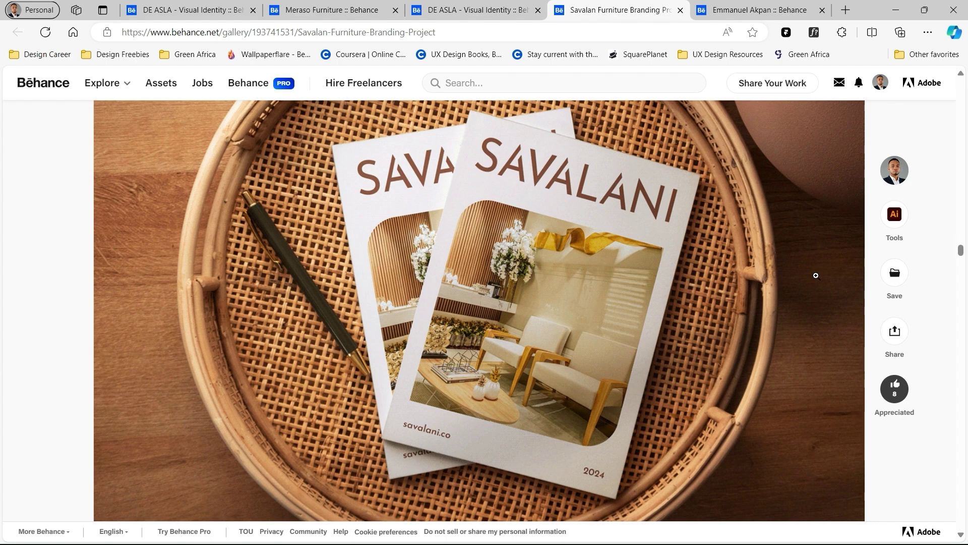
scroll(816, 276, "down", 6)
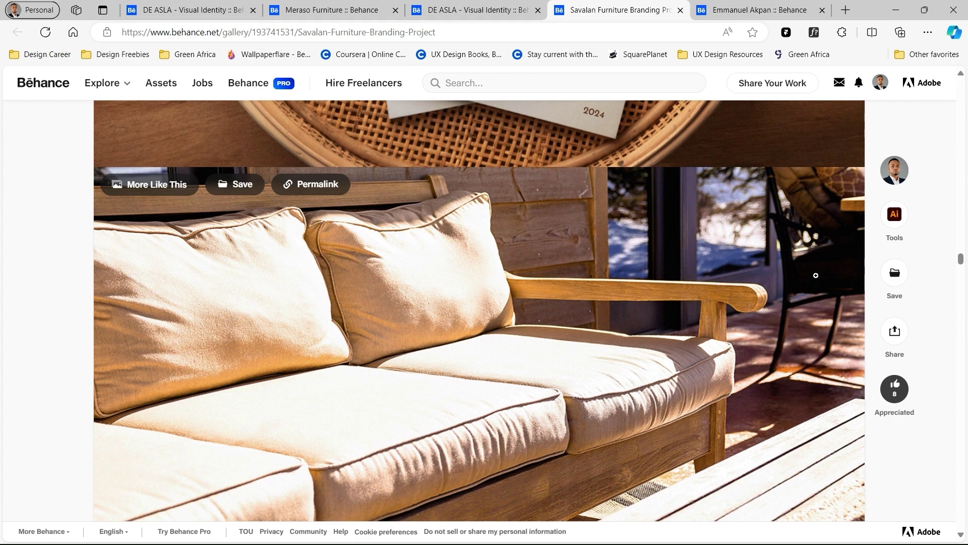
scroll(816, 275, "down", 5)
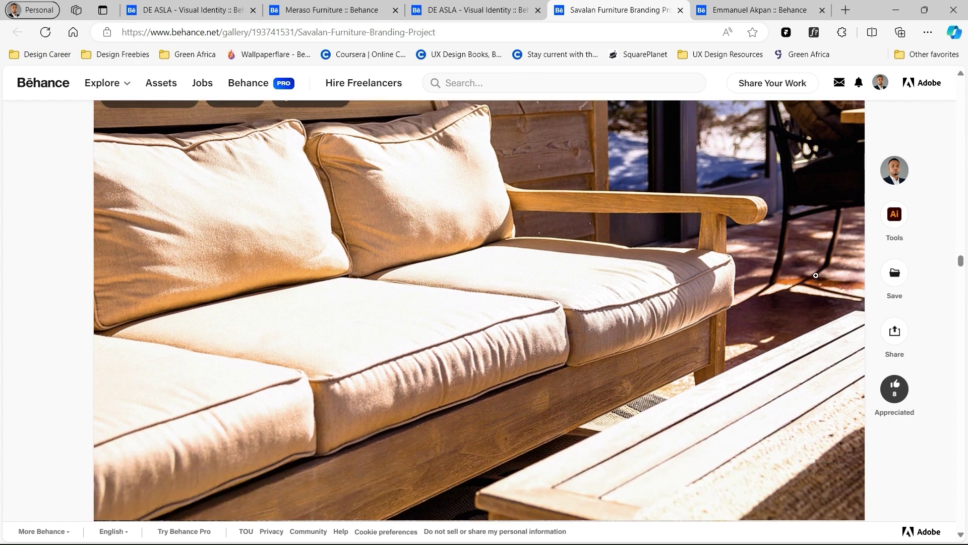
scroll(816, 275, "down", 3)
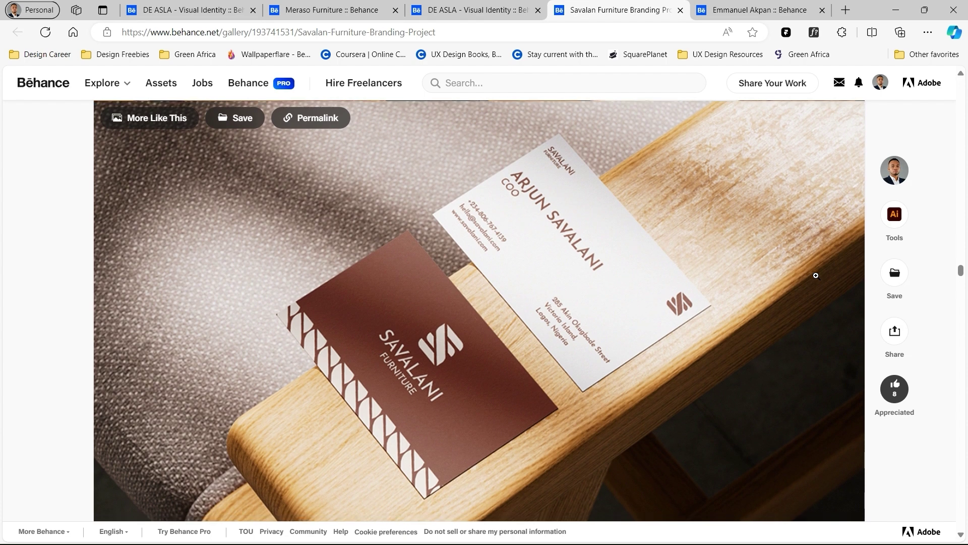
scroll(816, 276, "down", 2)
scroll(816, 275, "down", 6)
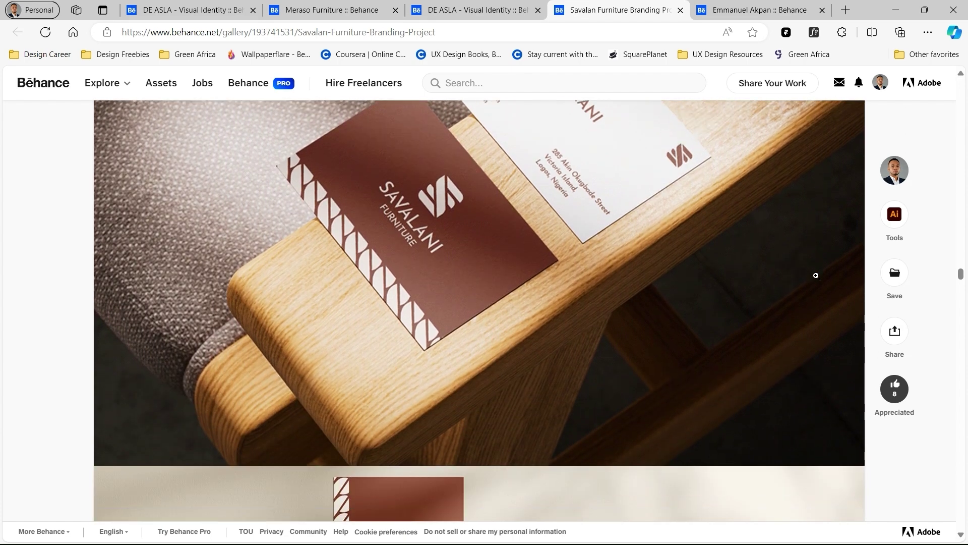
scroll(816, 276, "down", 1)
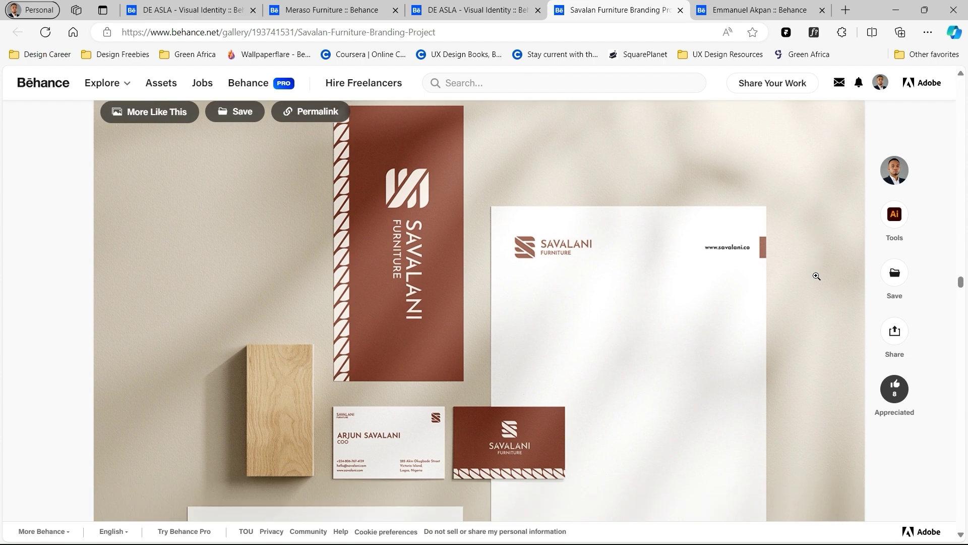
scroll(816, 276, "down", 2)
scroll(816, 276, "down", 4)
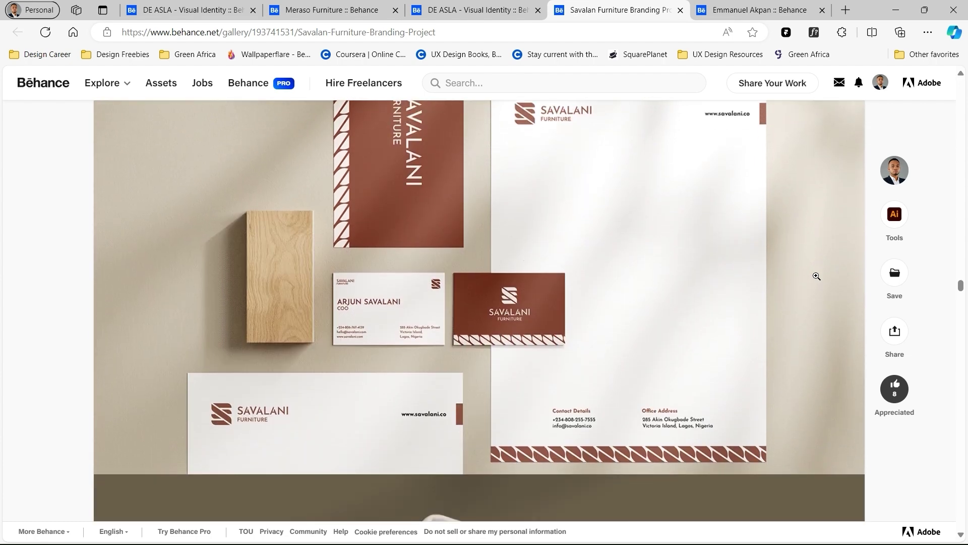
scroll(817, 276, "down", 4)
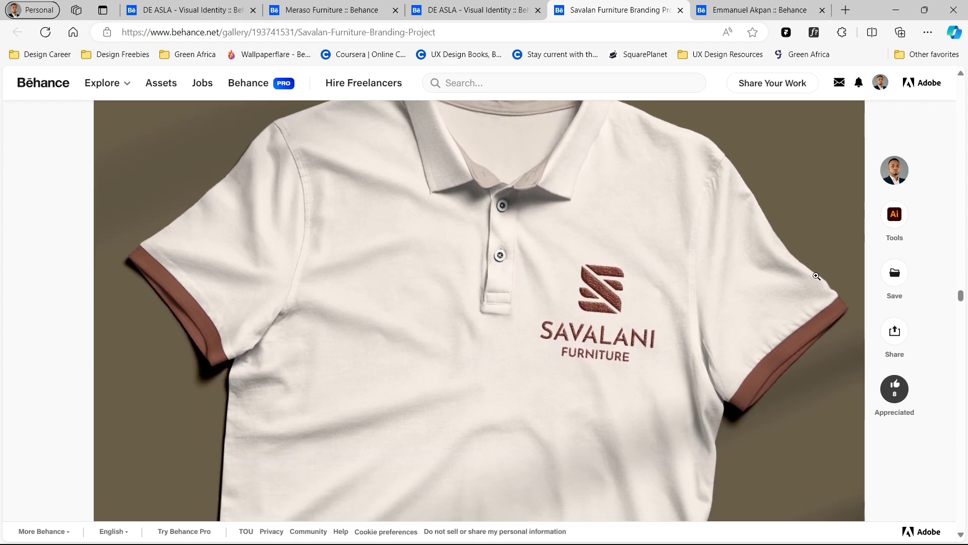
scroll(816, 275, "down", 2)
scroll(817, 275, "down", 3)
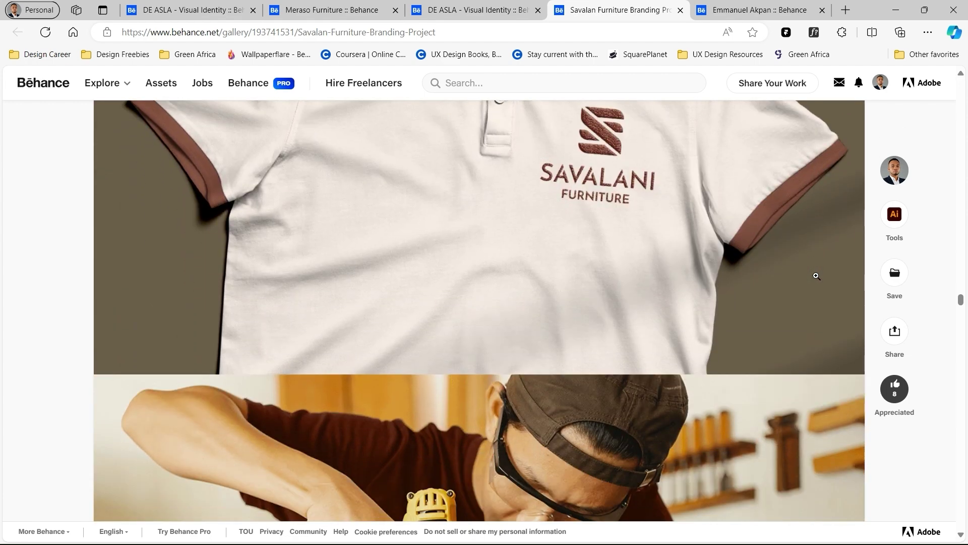
scroll(816, 275, "down", 3)
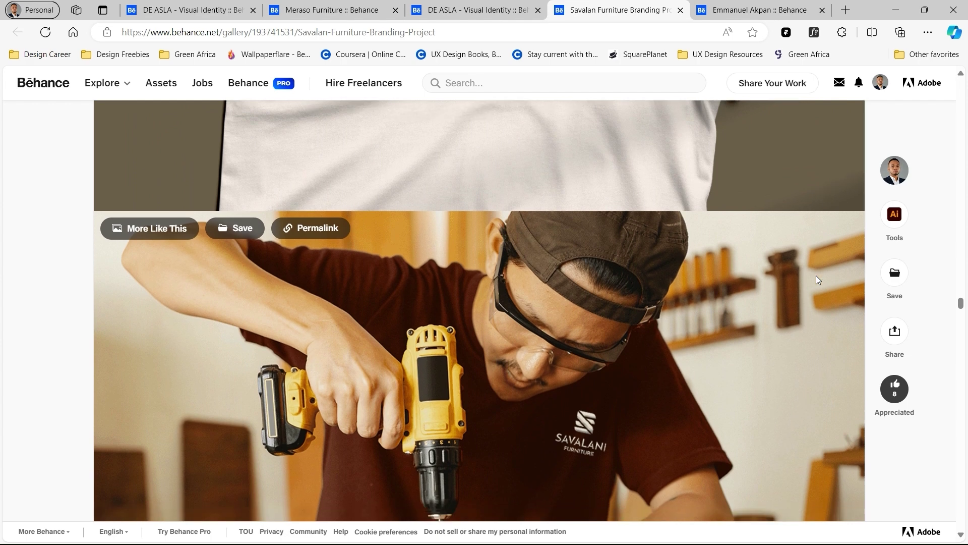
scroll(816, 276, "down", 1)
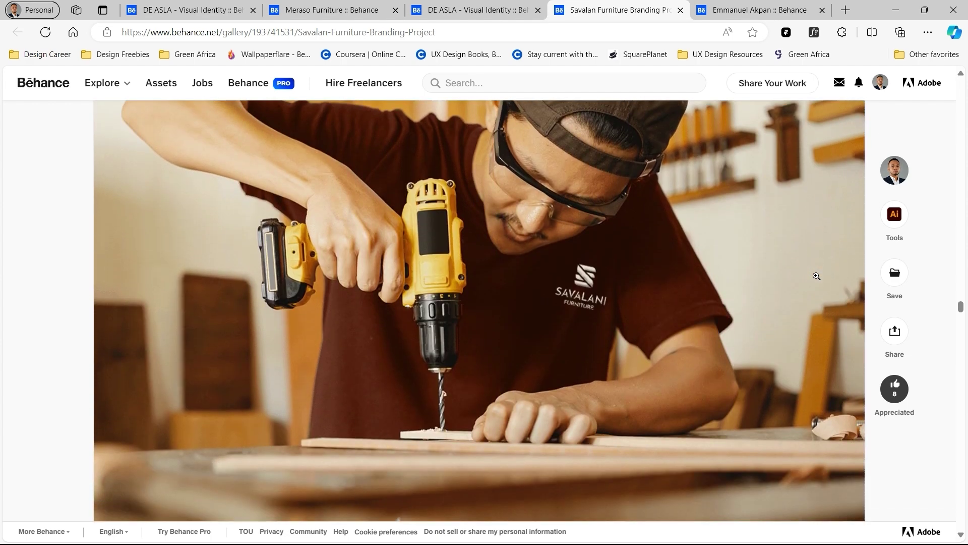
scroll(816, 276, "up", 1)
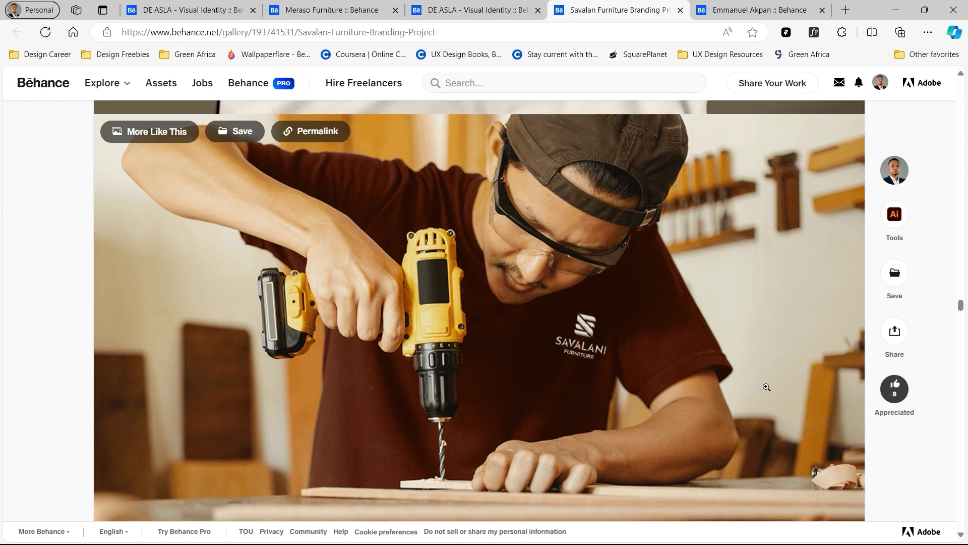
scroll(766, 387, "down", 2)
scroll(766, 386, "up", 1)
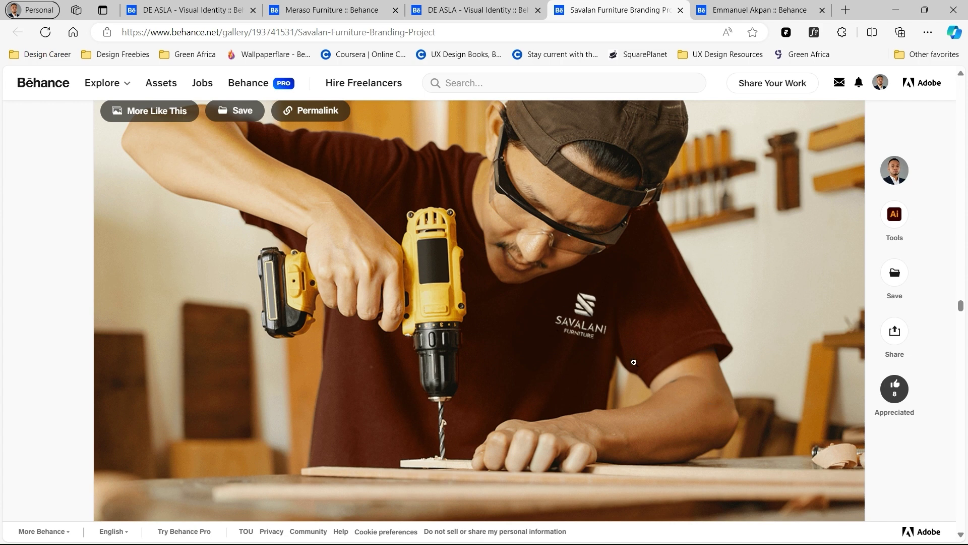
scroll(631, 362, "down", 2)
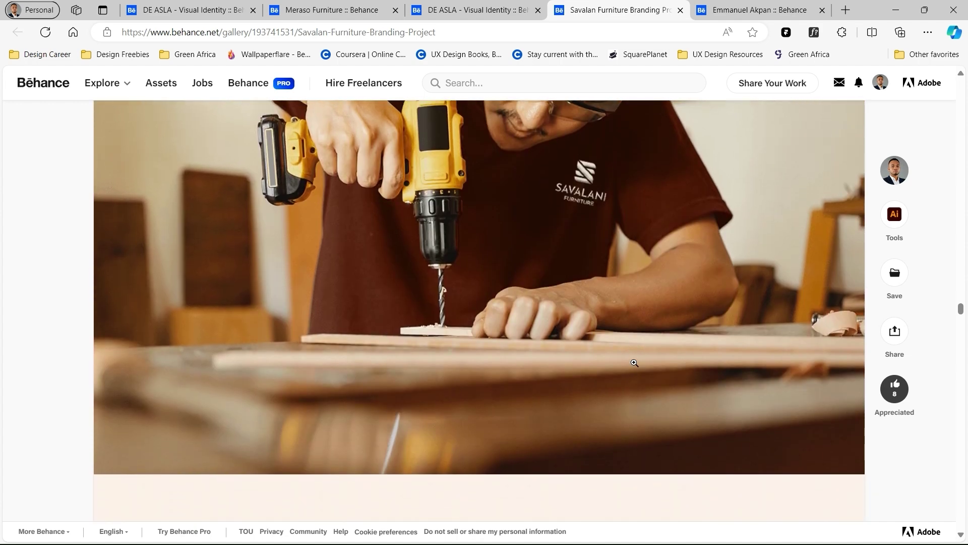
scroll(635, 366, "down", 3)
scroll(636, 365, "down", 3)
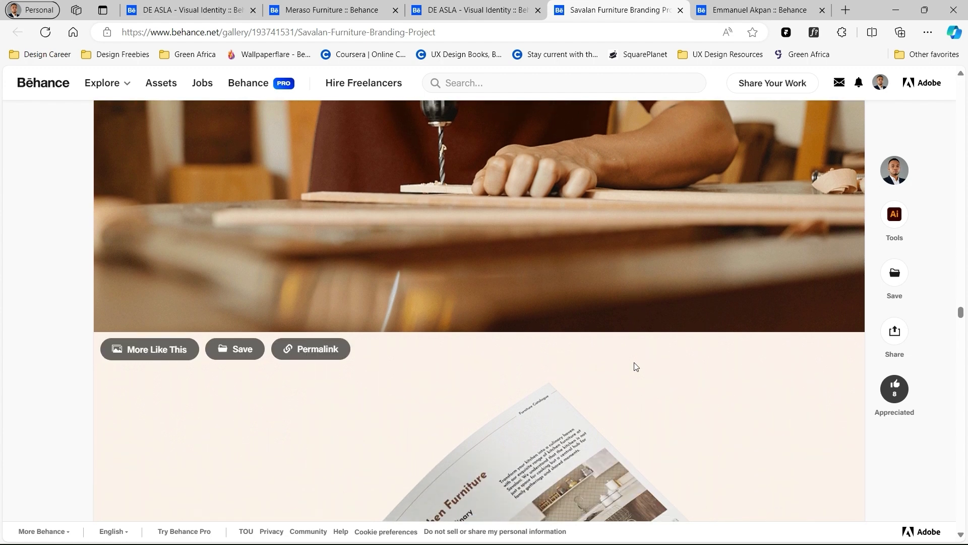
scroll(634, 362, "down", 3)
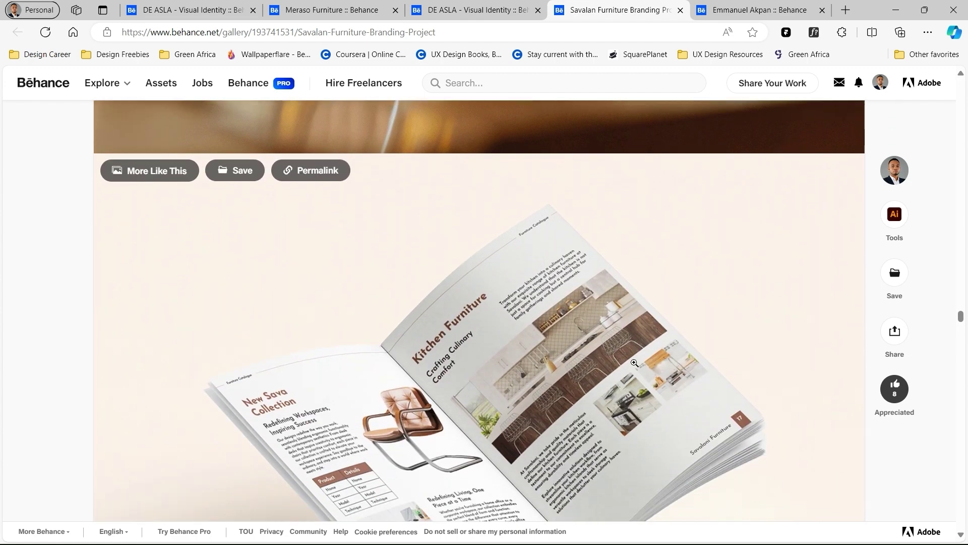
scroll(634, 363, "down", 4)
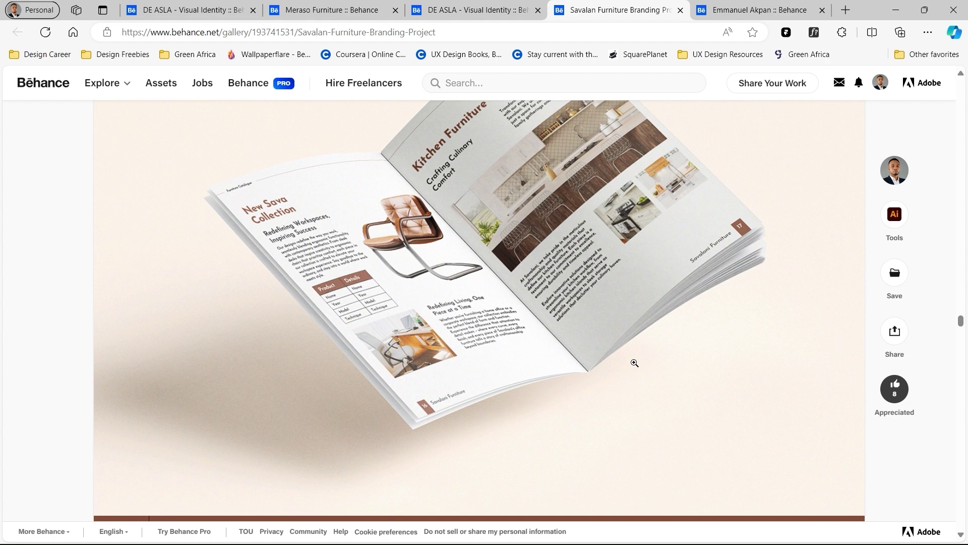
scroll(635, 363, "down", 5)
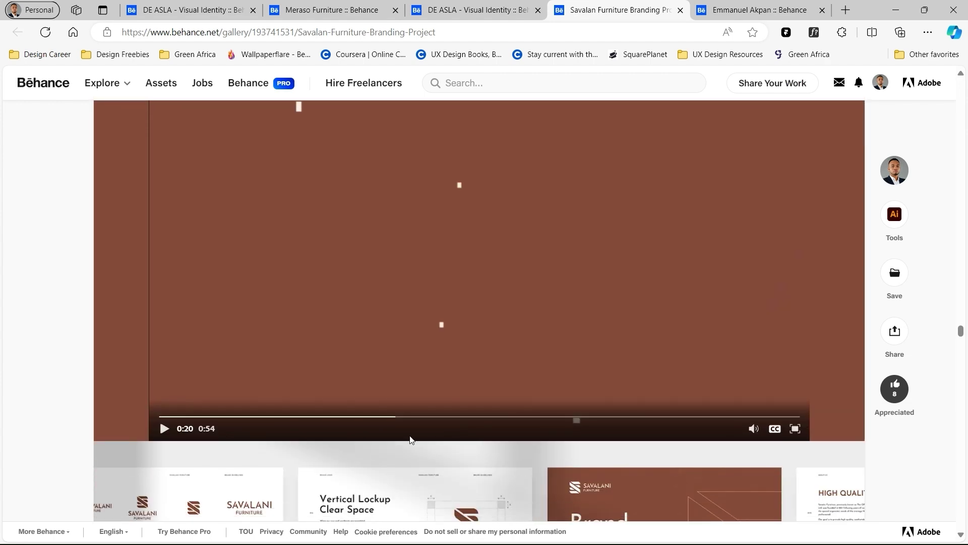
Skip the brand video ahead to 0:28 and play it on the brand-guidelines slide.
left_click_drag(394, 421, 498, 399)
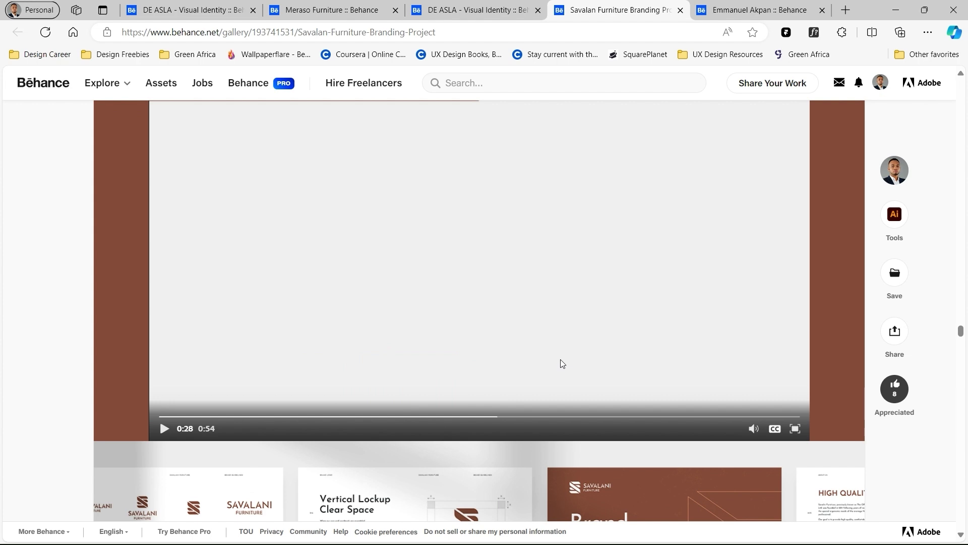
scroll(560, 359, "up", 1)
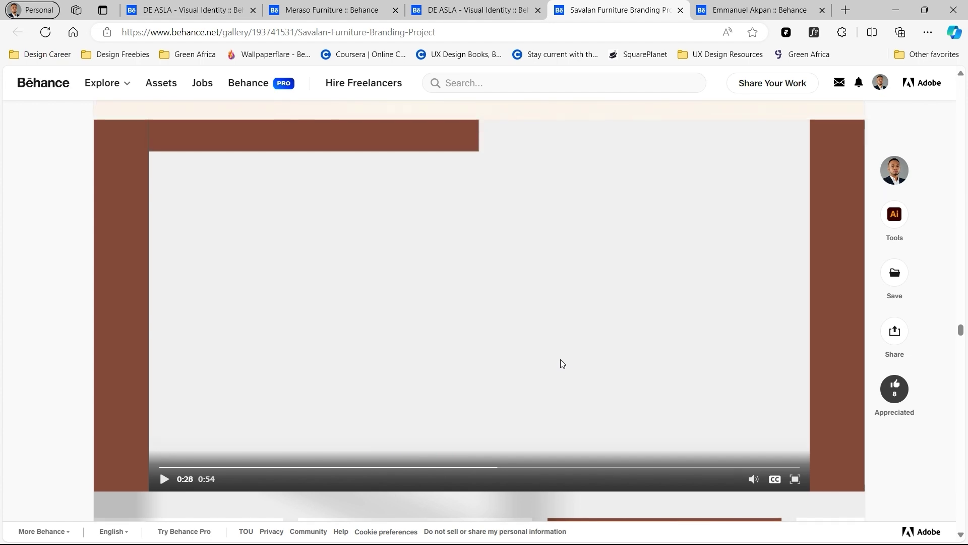
left_click(603, 356)
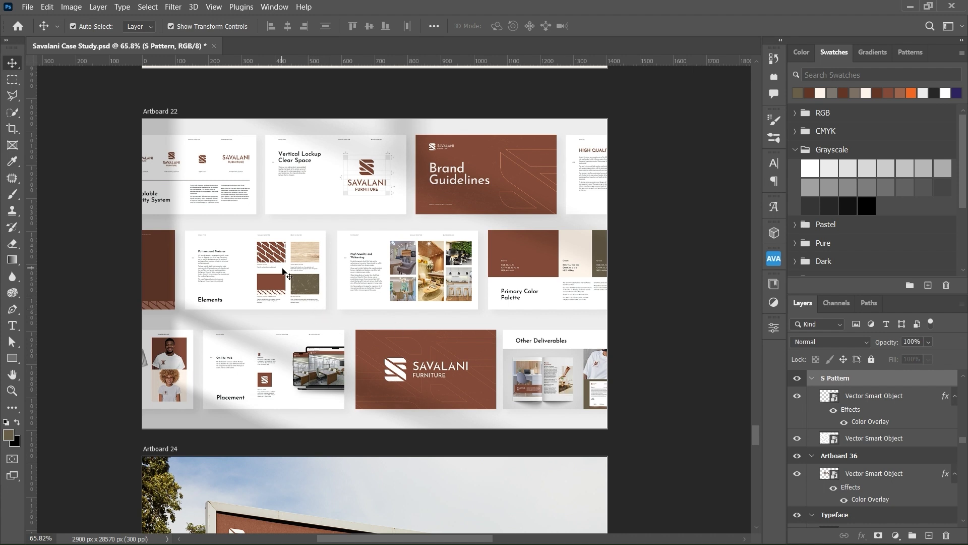
Undo an accidental move of Artboard 22's Vertical Lockup Clear Space slide, then deselect it.
left_click(284, 273)
left_click_drag(320, 213, 355, 274)
key("ctrl+z")
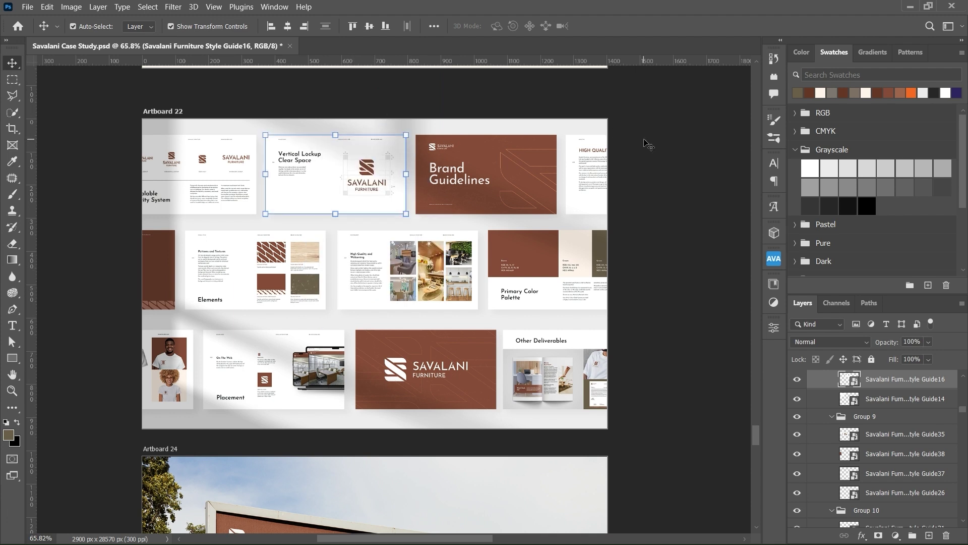
left_click(645, 142)
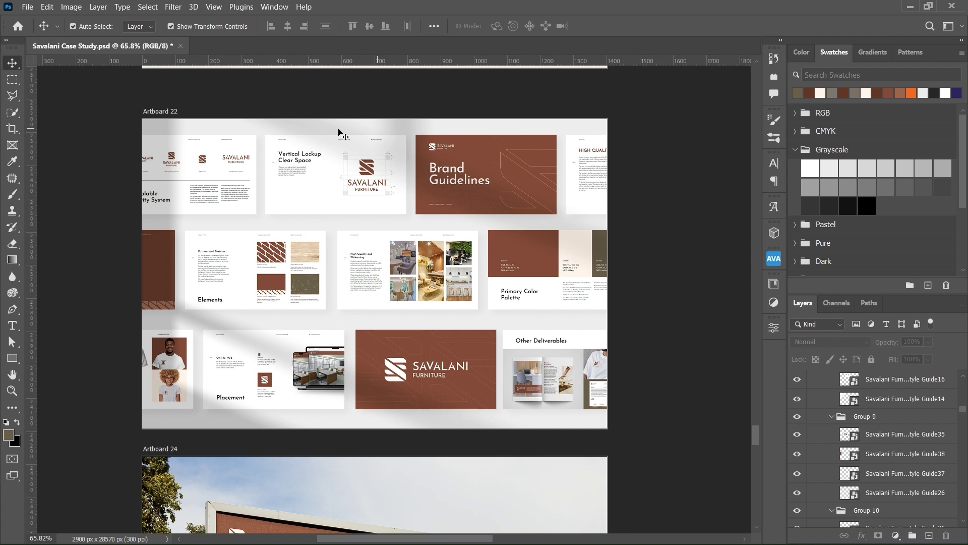
Hide Artboard 22's light-streak Object layer and return to the Behance reference page.
scroll(823, 444, "up", 6)
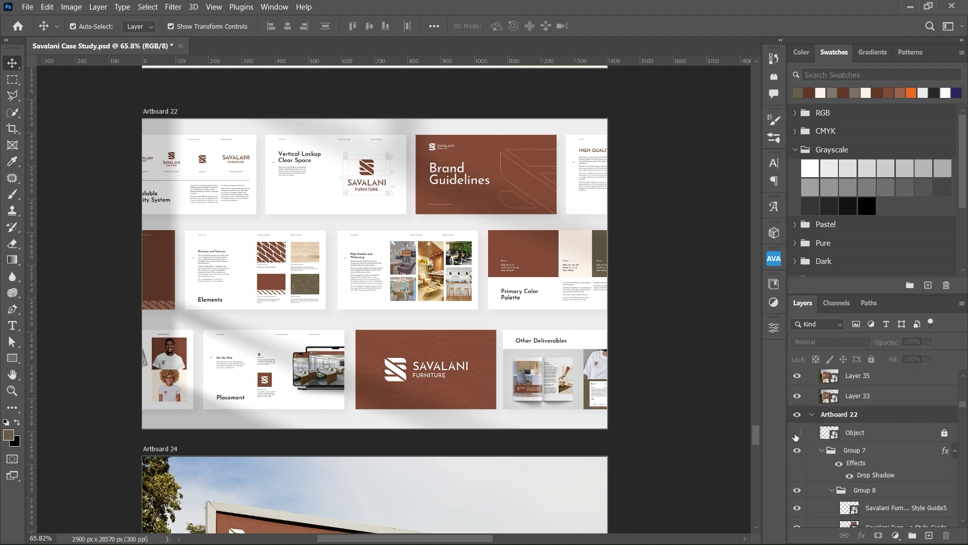
left_click(797, 435)
key("alt+Tab")
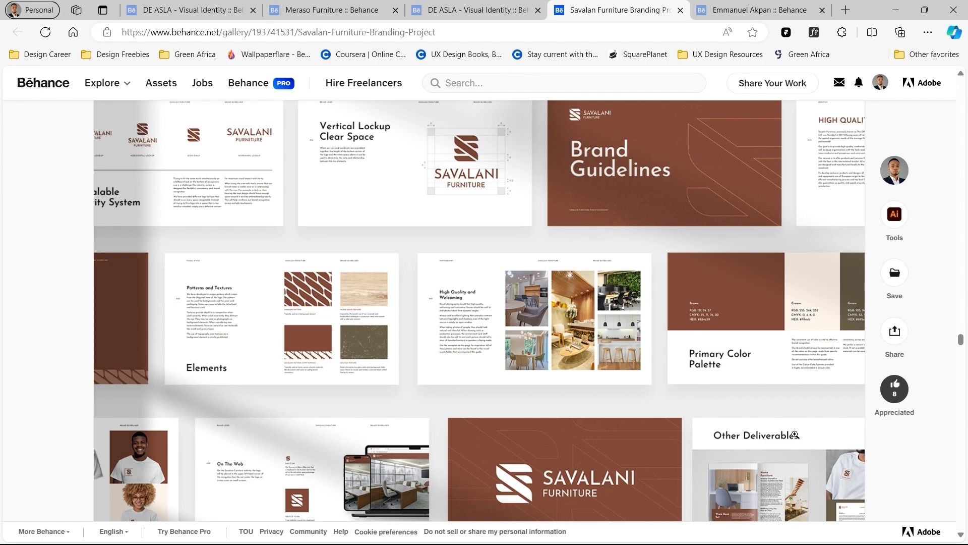
Scroll the Behance page past the billboard, social-post, stamp and tape mockups to the Savalani truck.
scroll(795, 435, "down", 12)
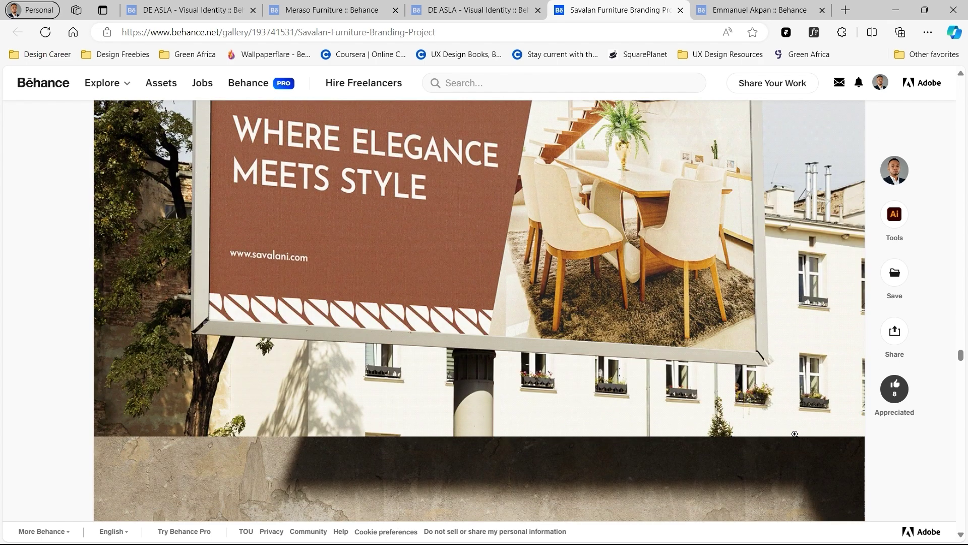
scroll(795, 434, "down", 10)
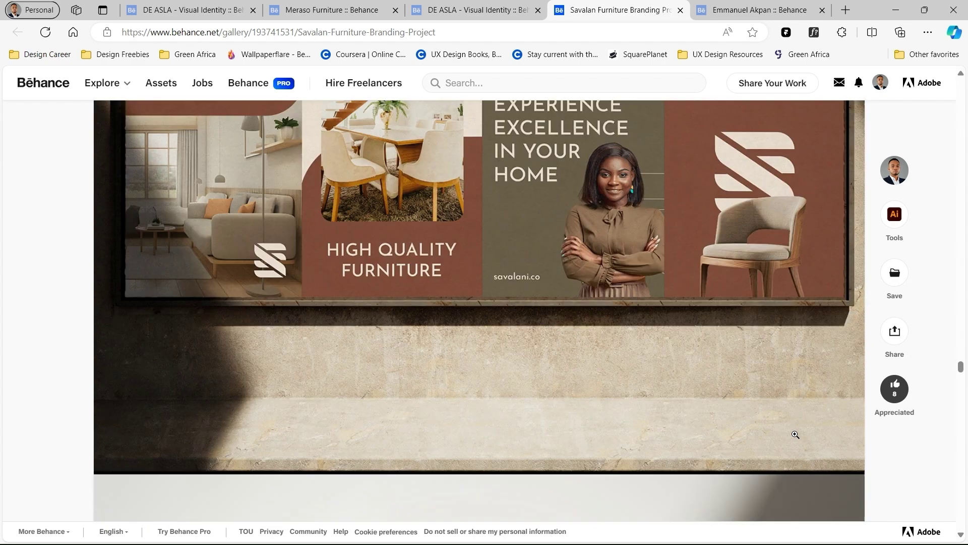
scroll(795, 434, "down", 8)
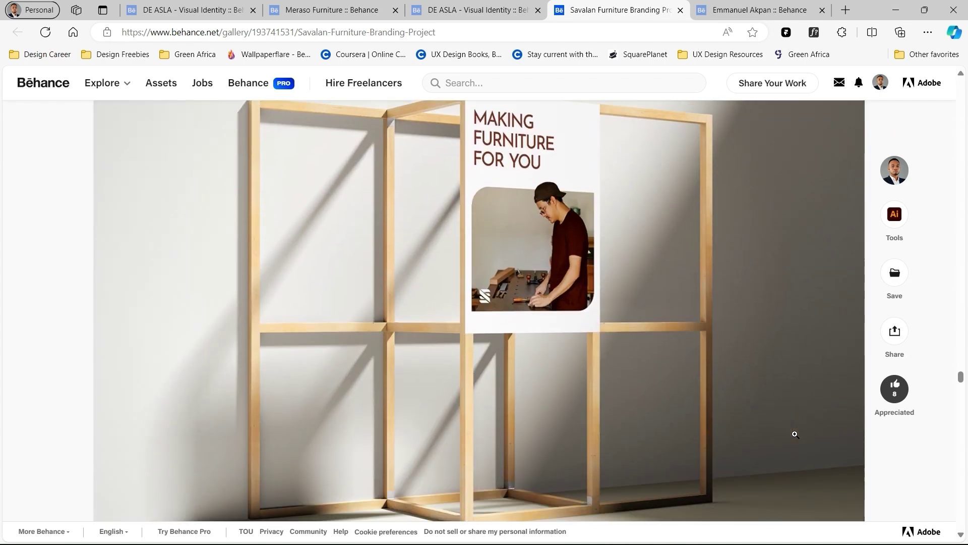
scroll(795, 434, "down", 9)
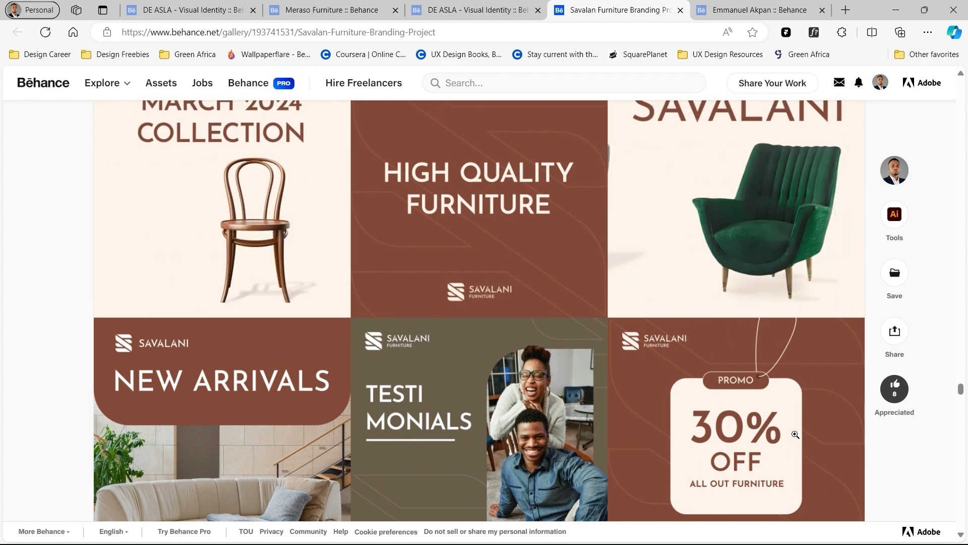
scroll(795, 434, "down", 10)
scroll(795, 434, "down", 10)
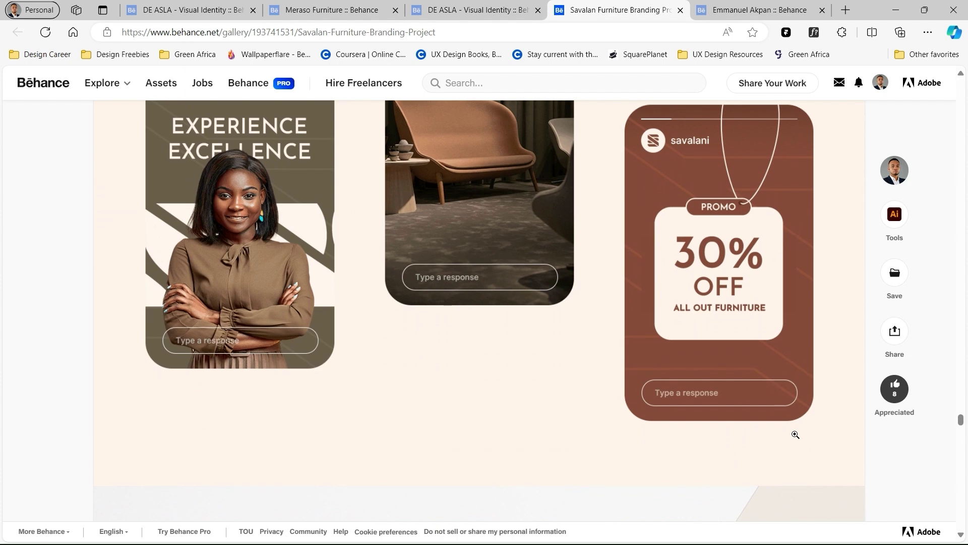
scroll(795, 434, "down", 10)
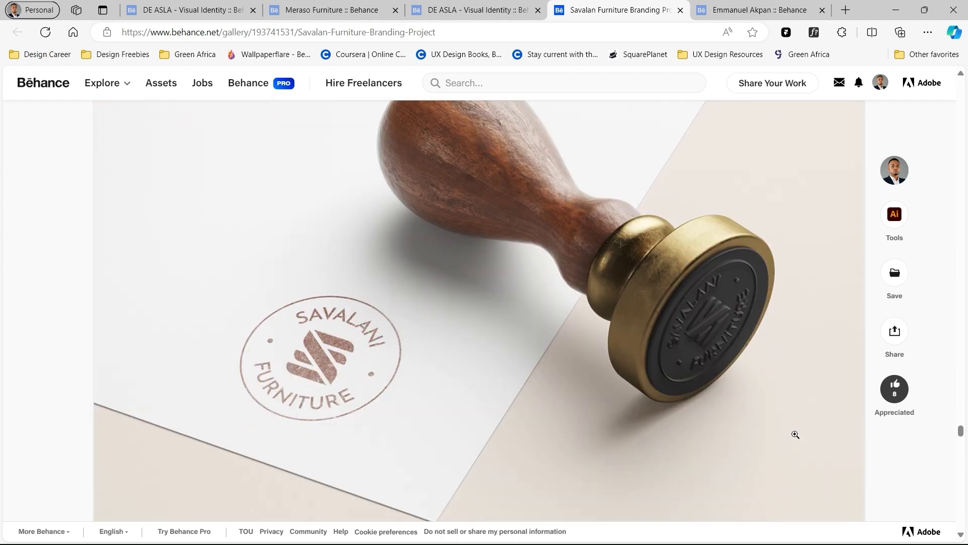
scroll(795, 434, "down", 10)
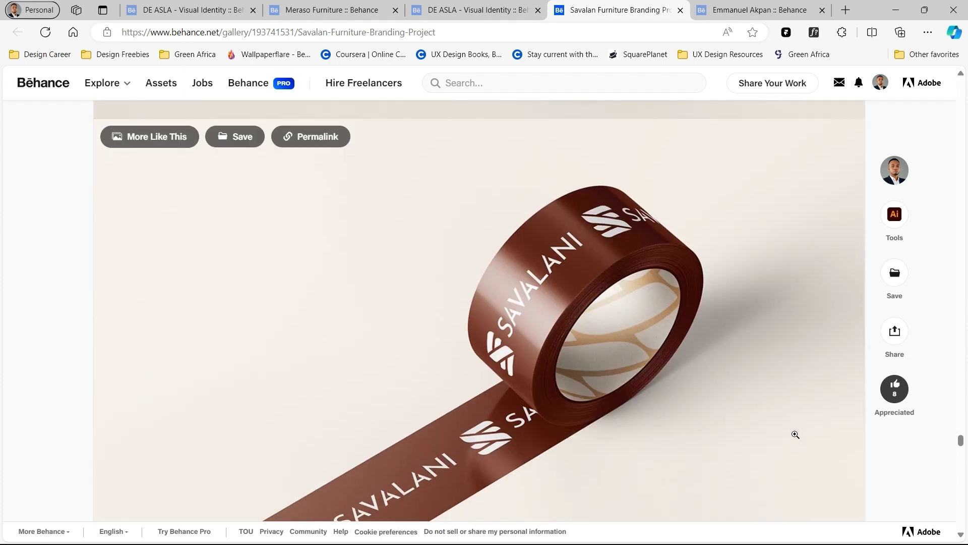
scroll(795, 434, "down", 5)
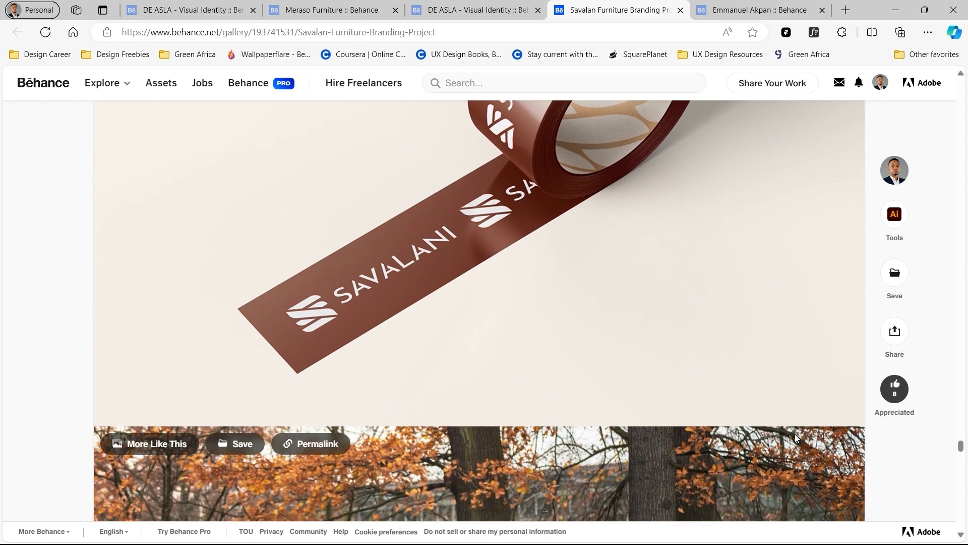
scroll(796, 436, "down", 1)
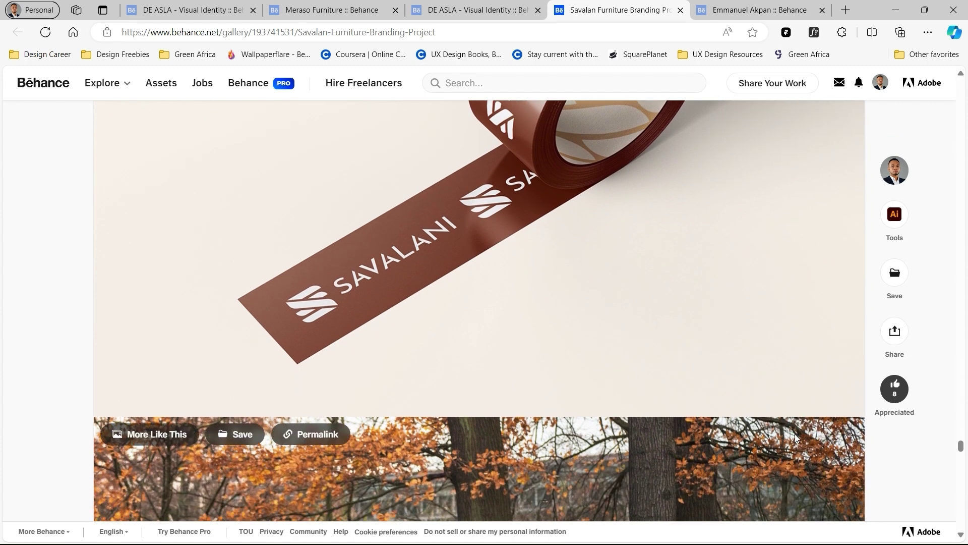
scroll(796, 437, "down", 5)
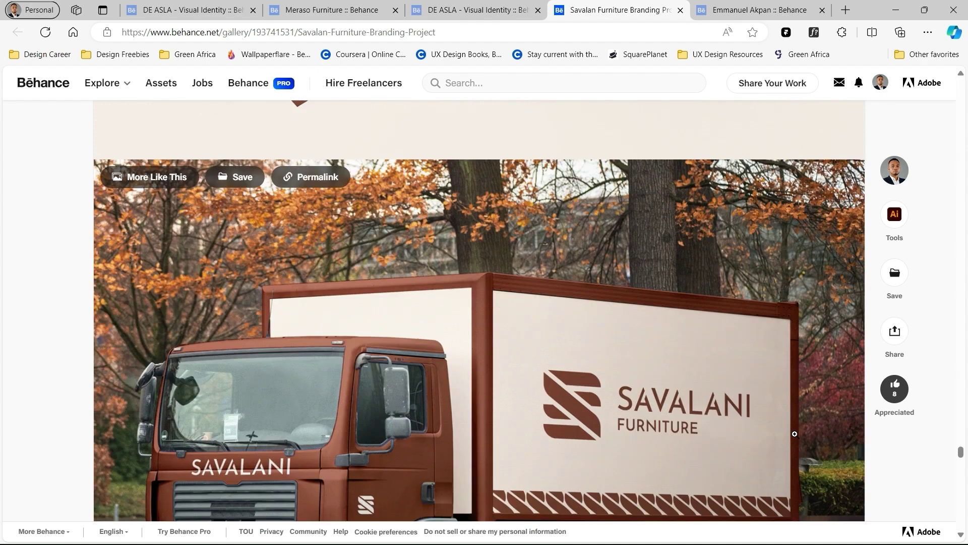
scroll(795, 433, "down", 2)
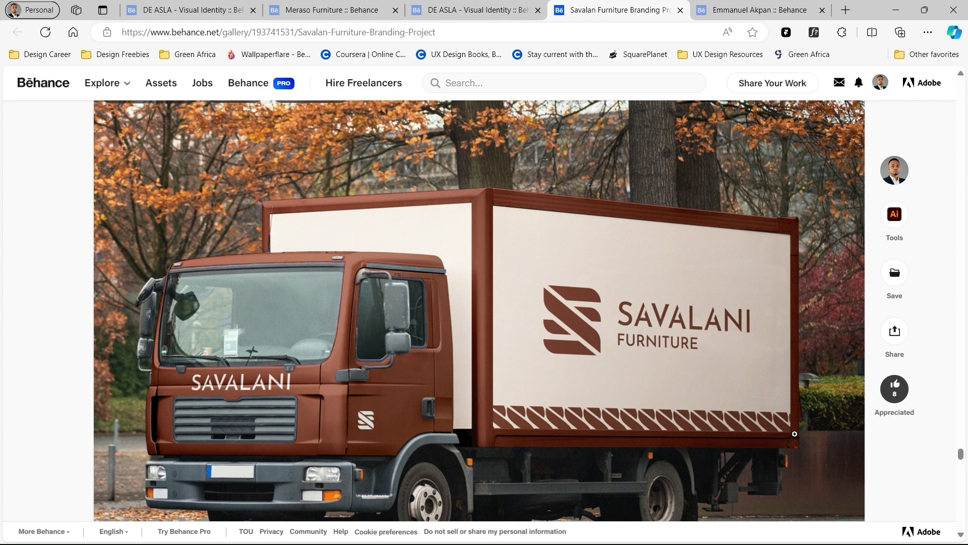
Scroll past the truck and SAVALANI wall-sign mockups to the THANK YOU! FOR VIEWING band.
scroll(795, 434, "down", 7)
scroll(795, 433, "down", 6)
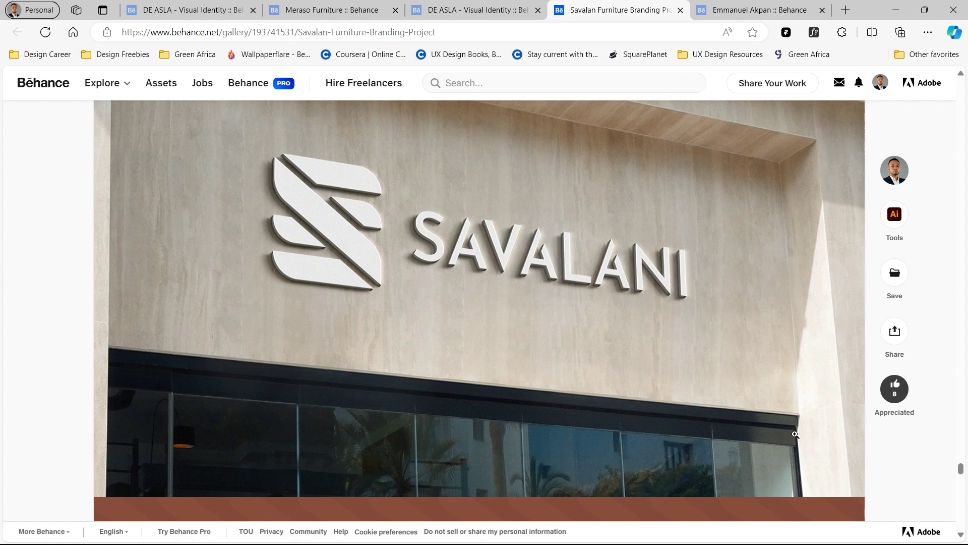
scroll(794, 434, "down", 1)
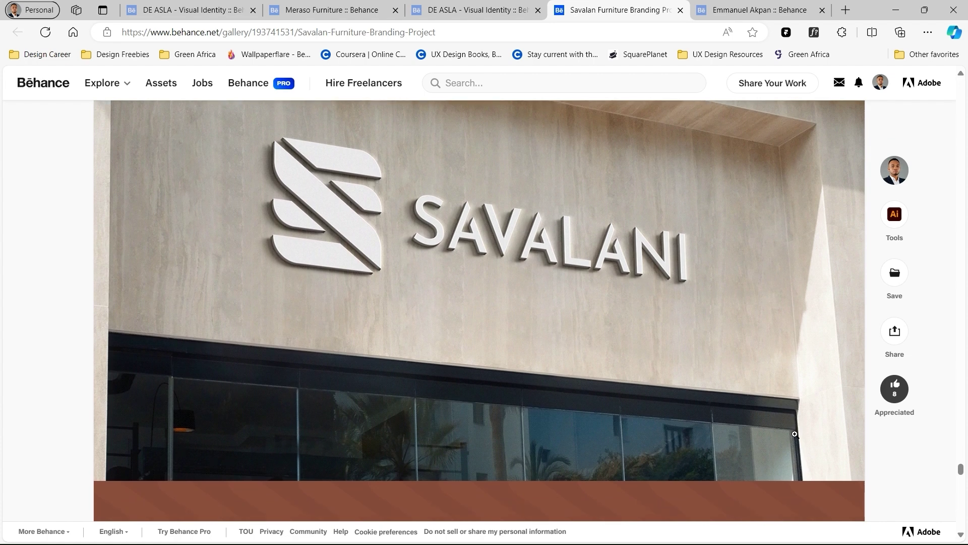
scroll(794, 434, "down", 5)
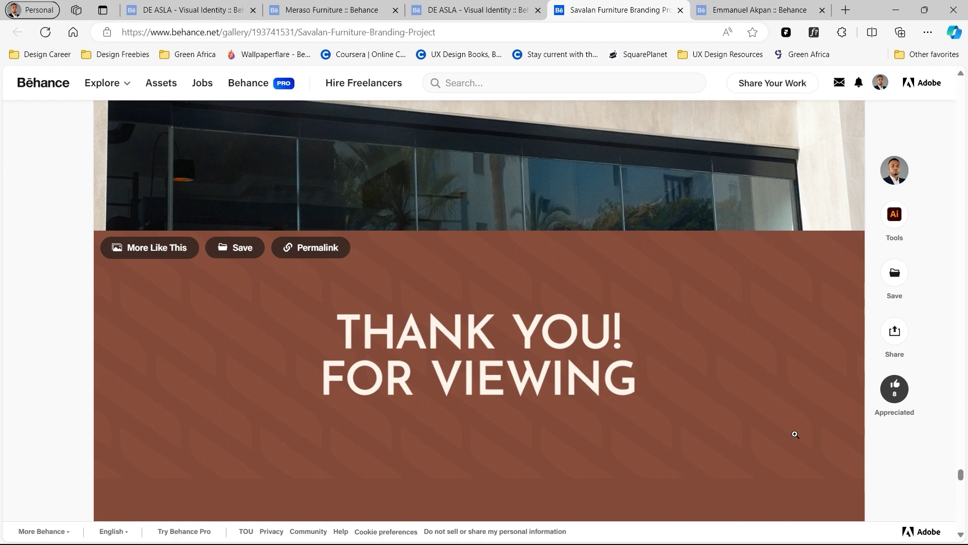
Scroll down to the Project Credits and Let's Connect sections, then back toward the opening mockup grid.
scroll(795, 434, "down", 3)
scroll(794, 434, "down", 3)
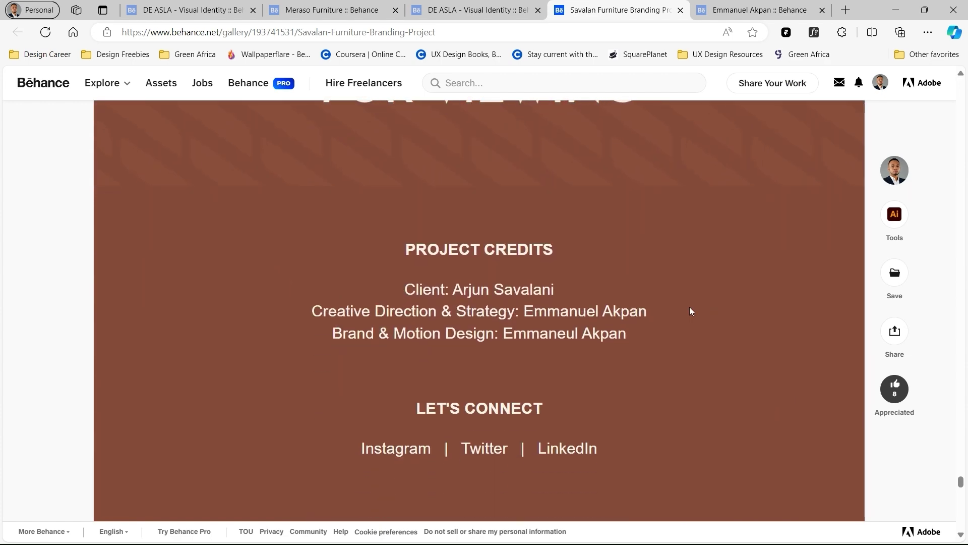
scroll(690, 310, "down", 1)
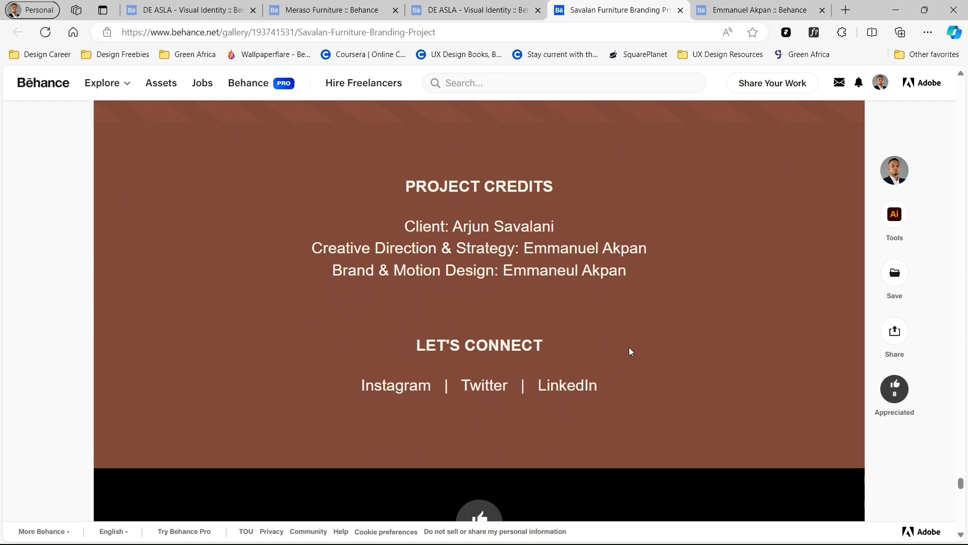
scroll(629, 350, "up", 1)
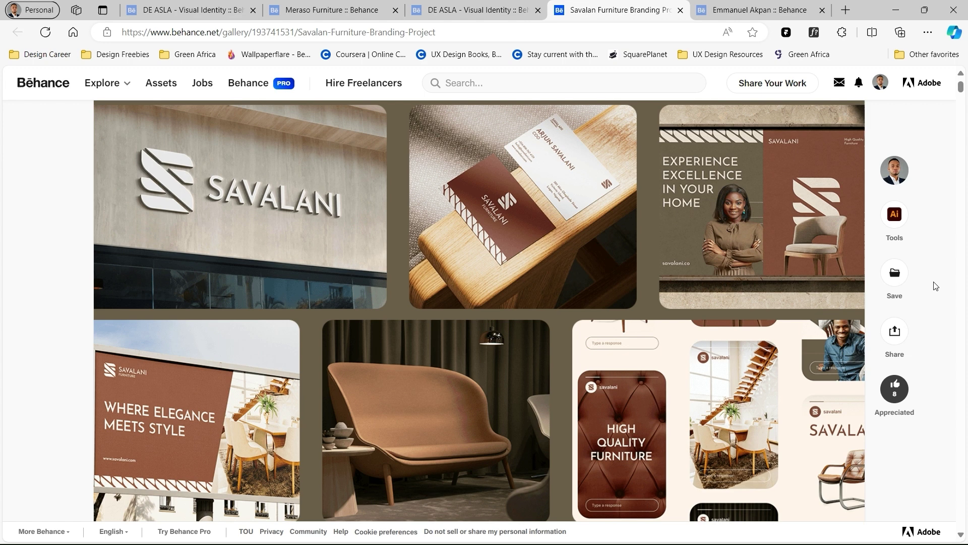